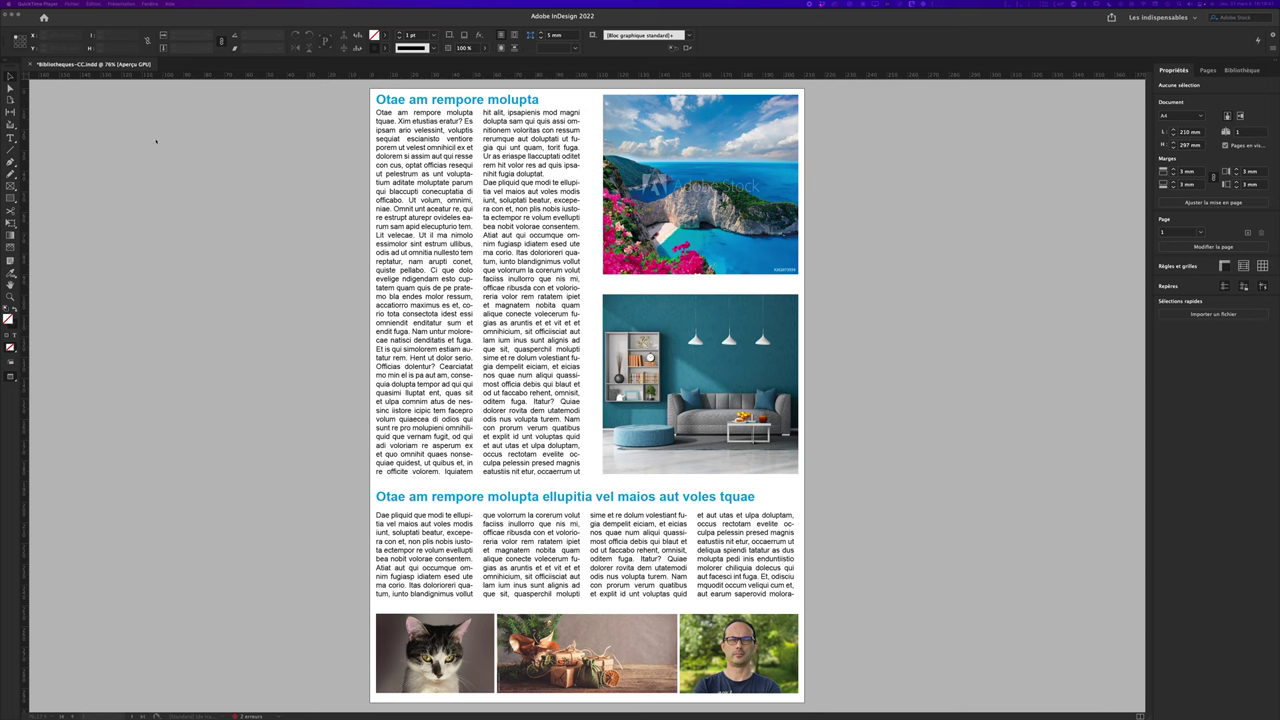
# Show the Demo Indesign library in CC Libraries and look at its sharing invitation without inviting anyone
pyautogui.click(227, 146)
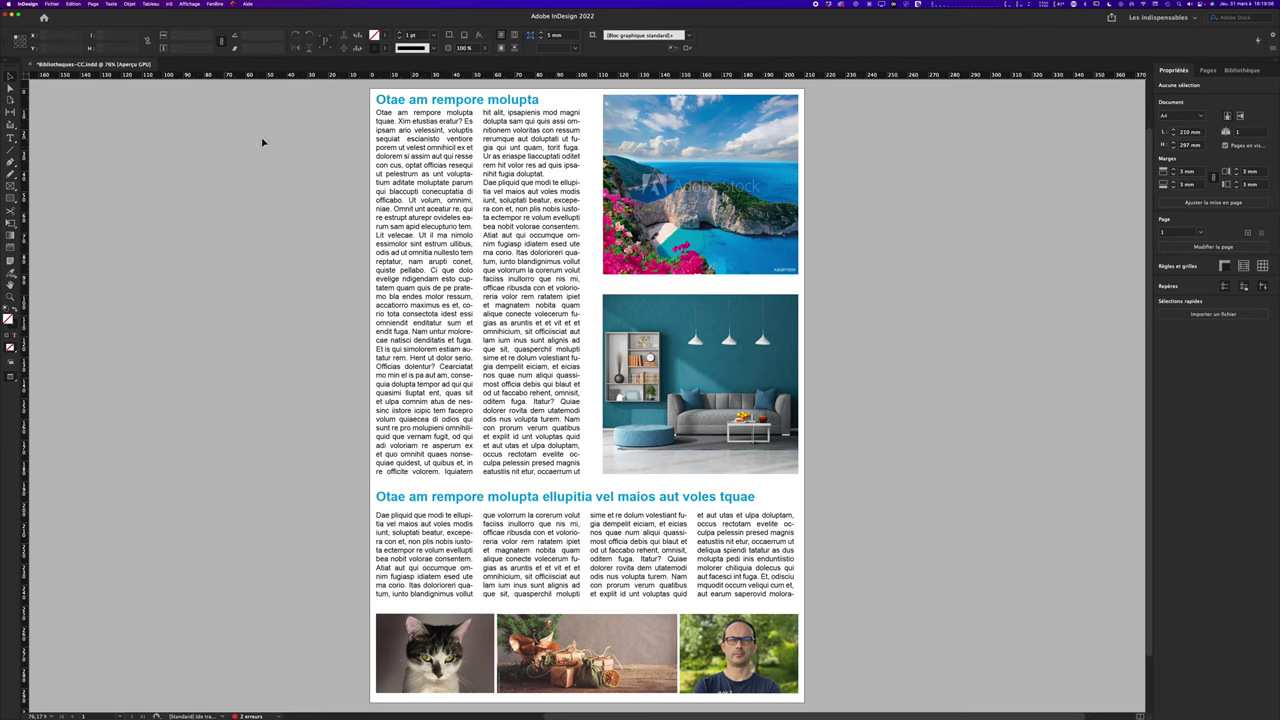
pyautogui.click(1227, 72)
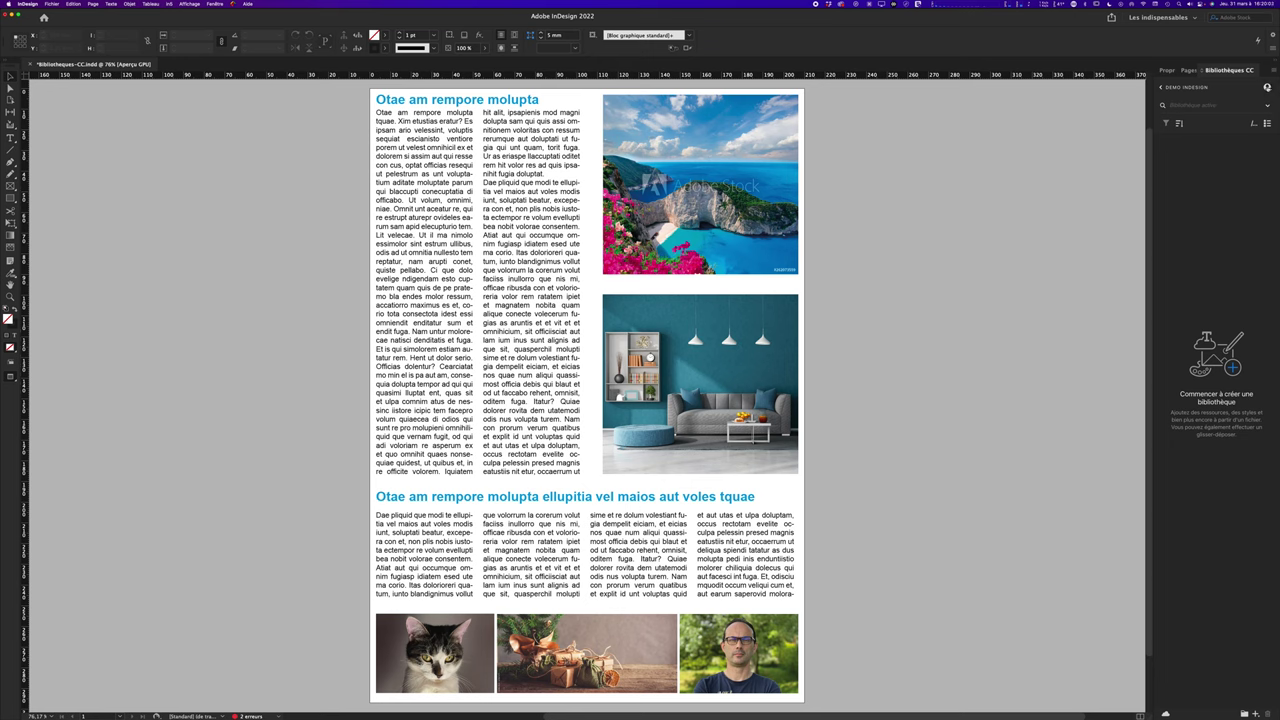
pyautogui.click(1267, 87)
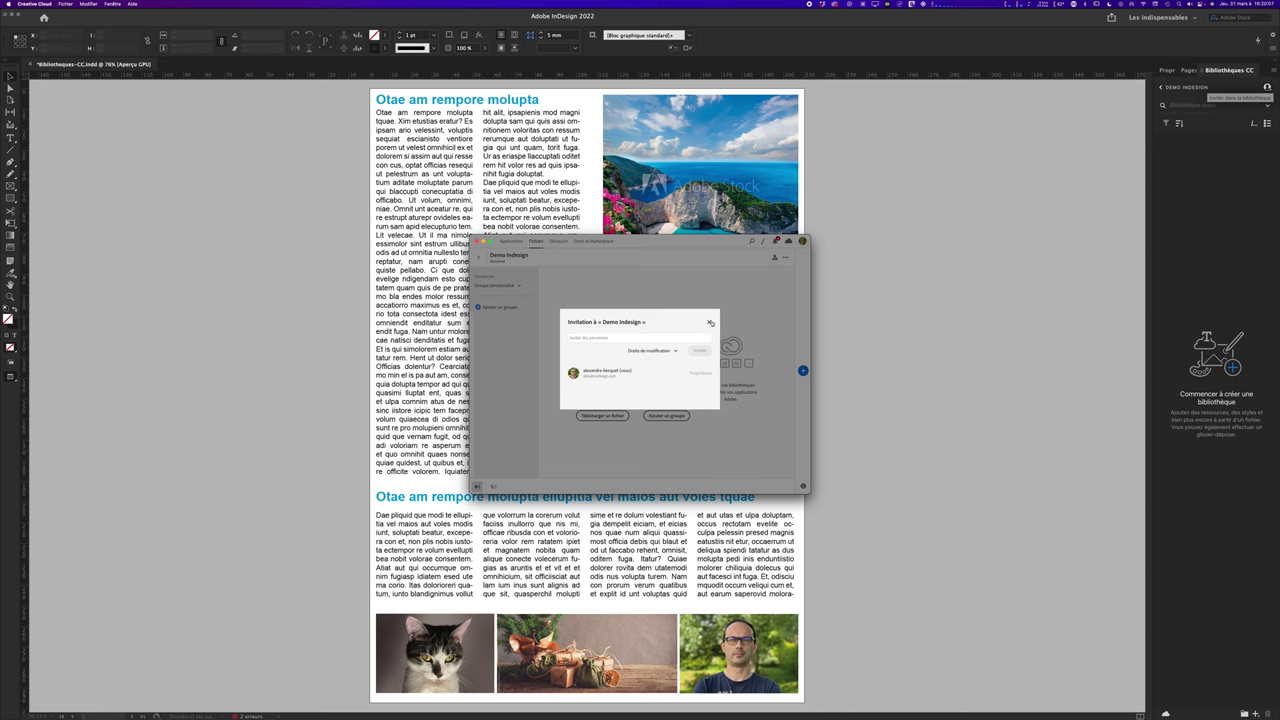
pyautogui.click(710, 322)
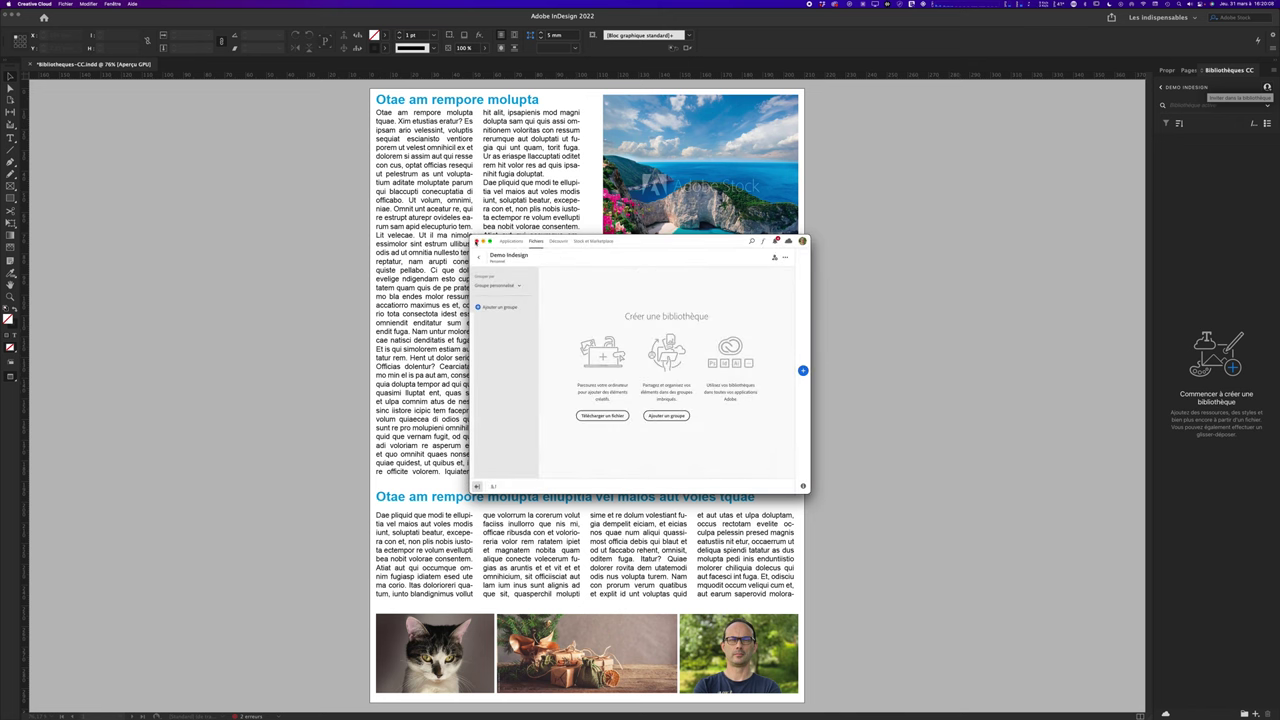
pyautogui.click(477, 242)
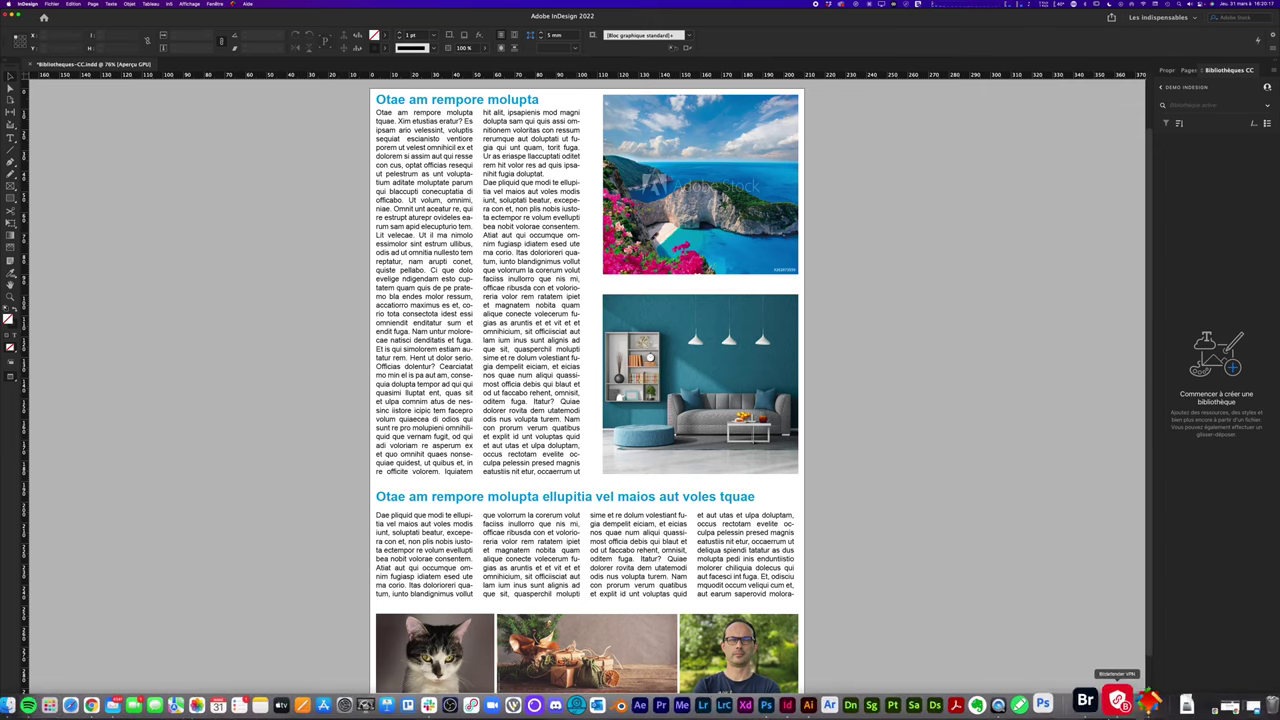
# Switch to Adobe Bridge, open the ID folder and compare the indd, indt and idml versions of Bibliotheques-CC
pyautogui.click(1098, 698)
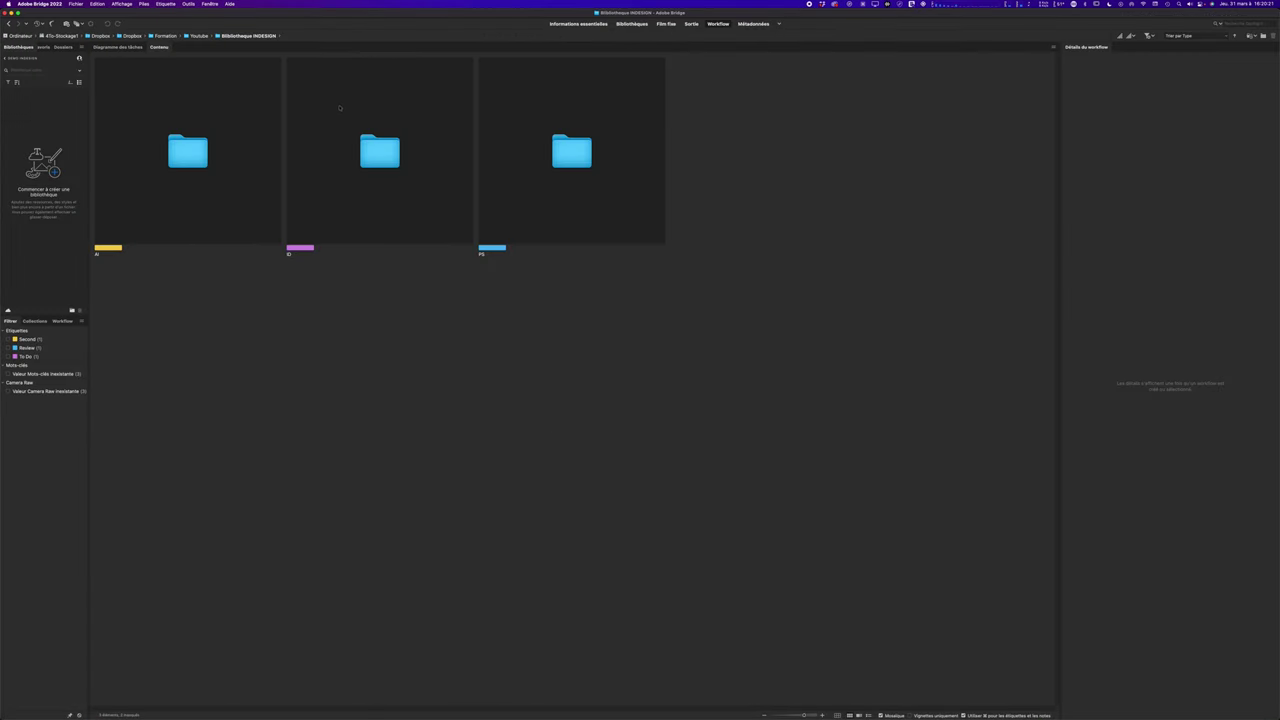
pyautogui.doubleClick(377, 151)
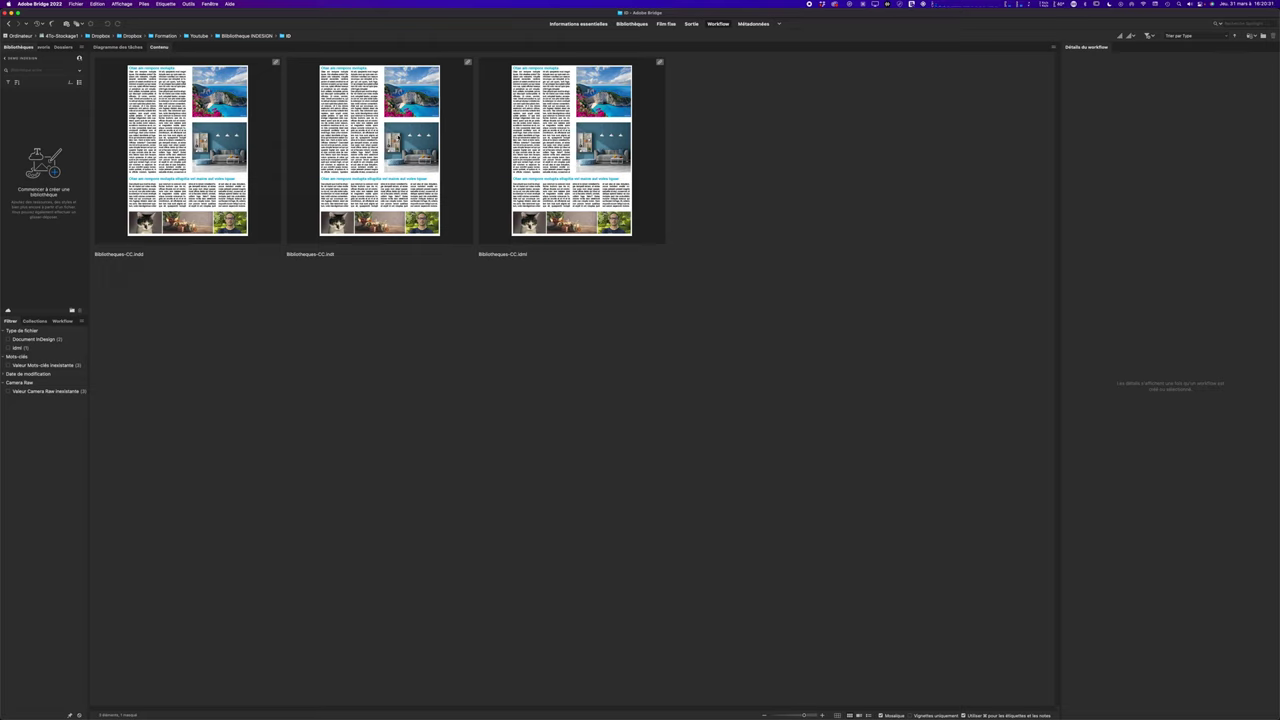
pyautogui.click(218, 182)
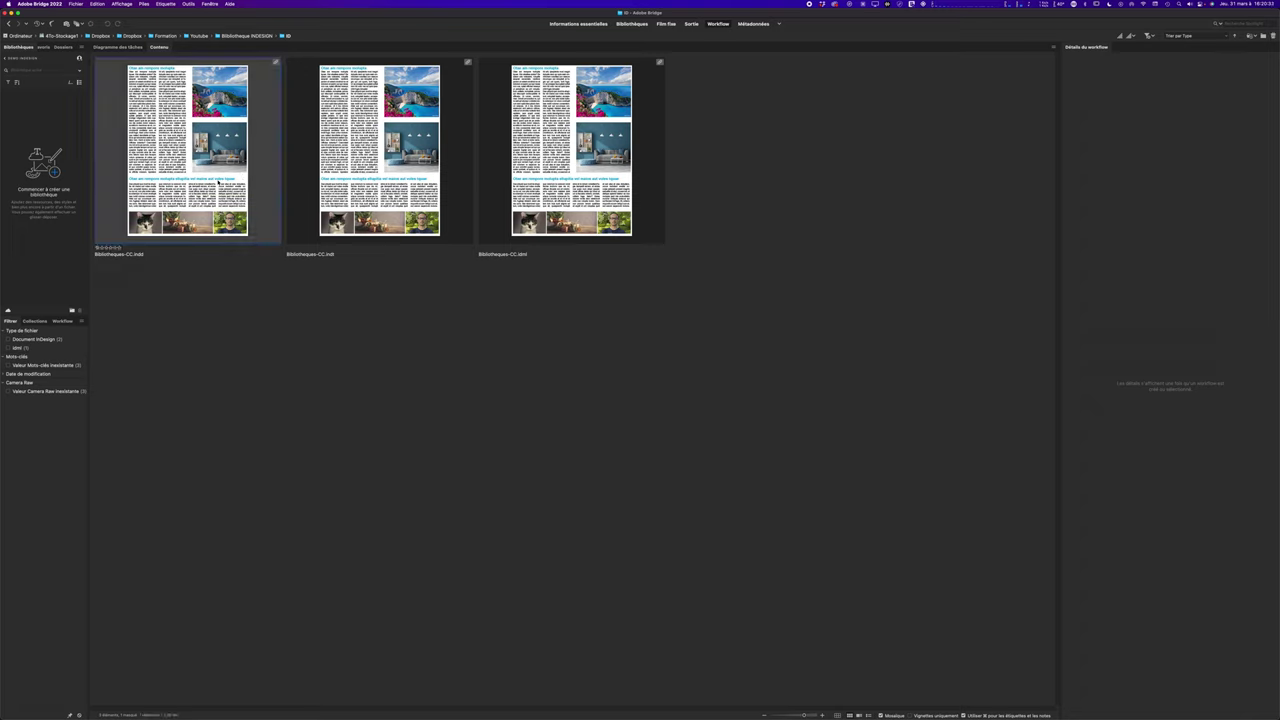
pyautogui.click(390, 204)
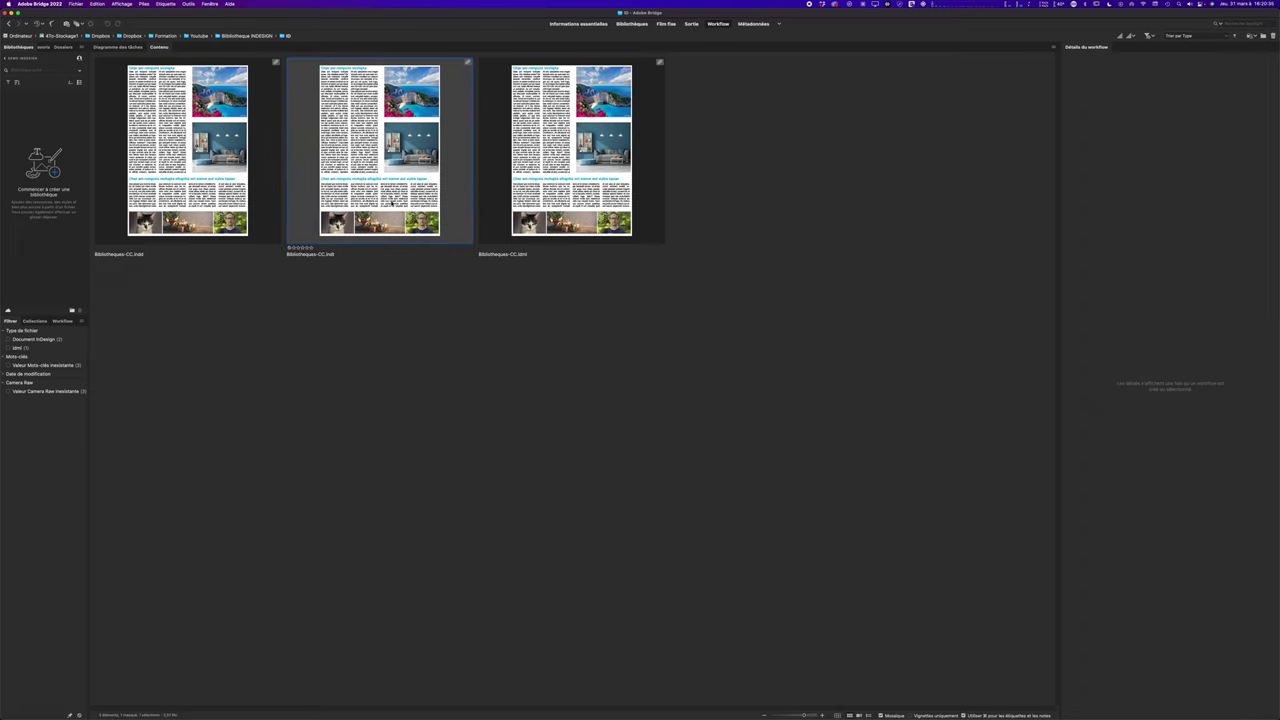
pyautogui.click(582, 198)
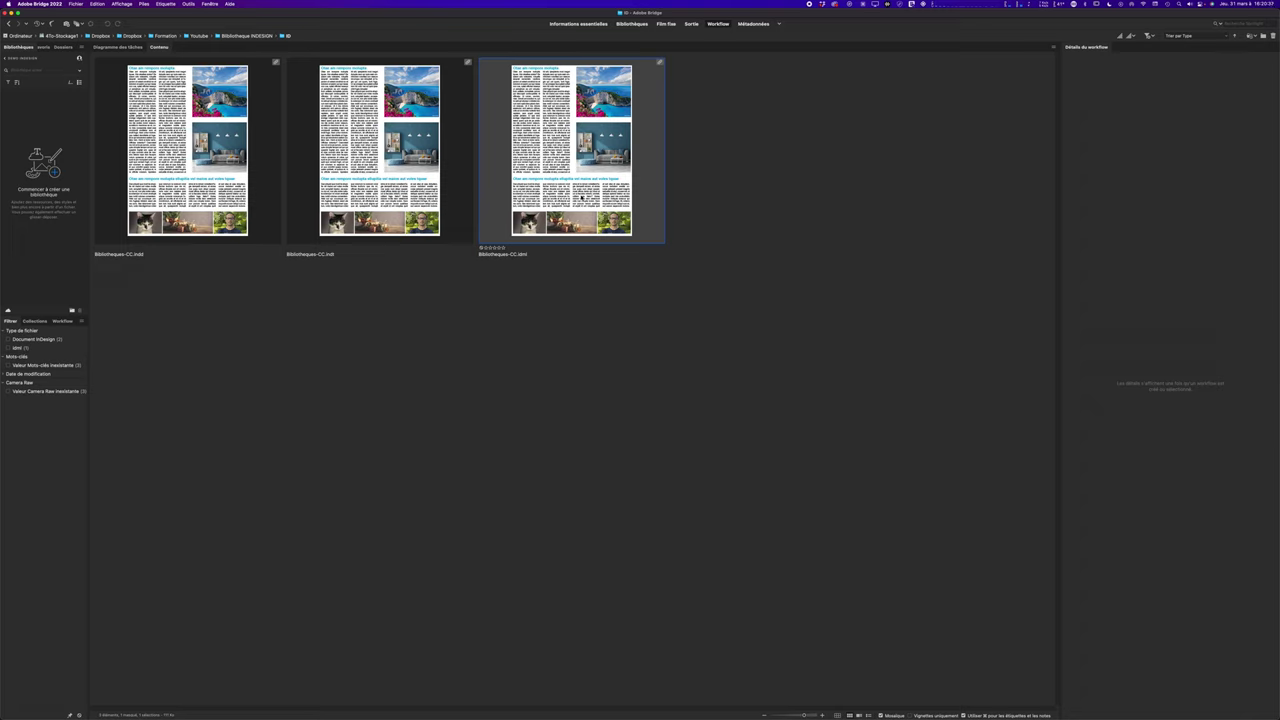
# Try to add Bibliotheques-CC.indd and Bibliotheques-CC.idml to the Demo Indesign library, dismissing the notices
pyautogui.click(204, 190)
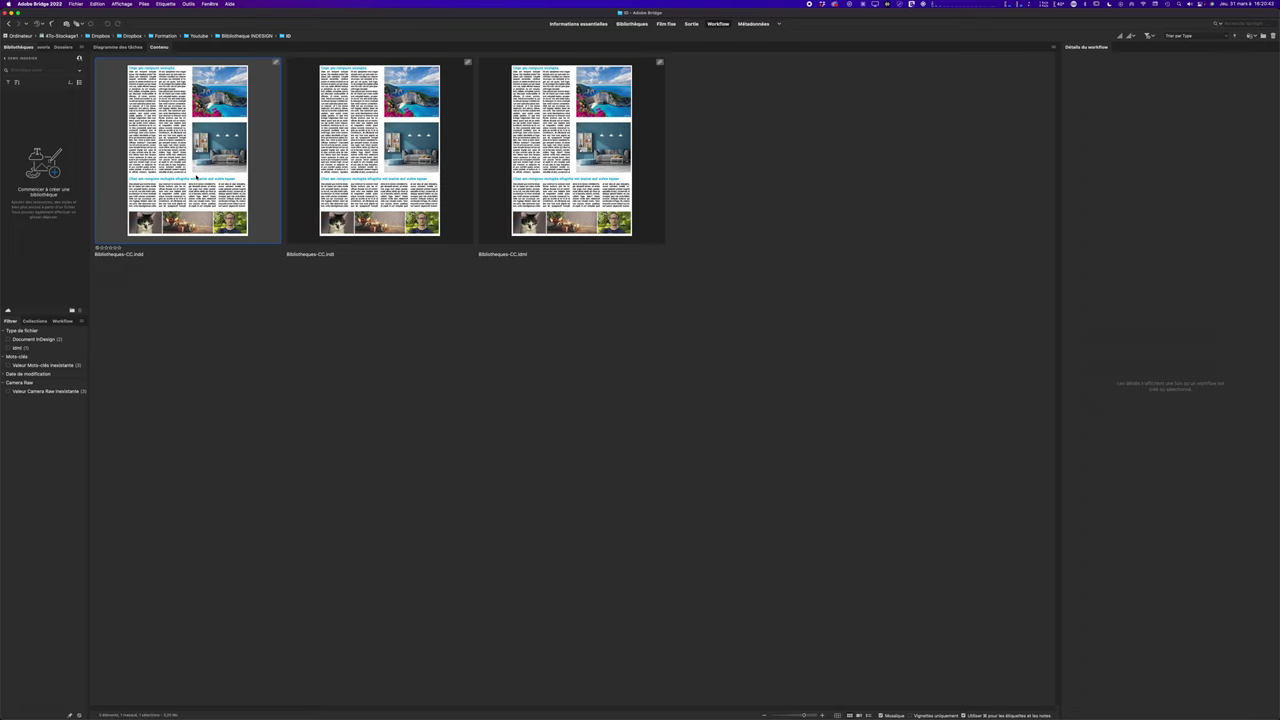
pyautogui.moveTo(196, 178); pyautogui.dragTo(68, 160)
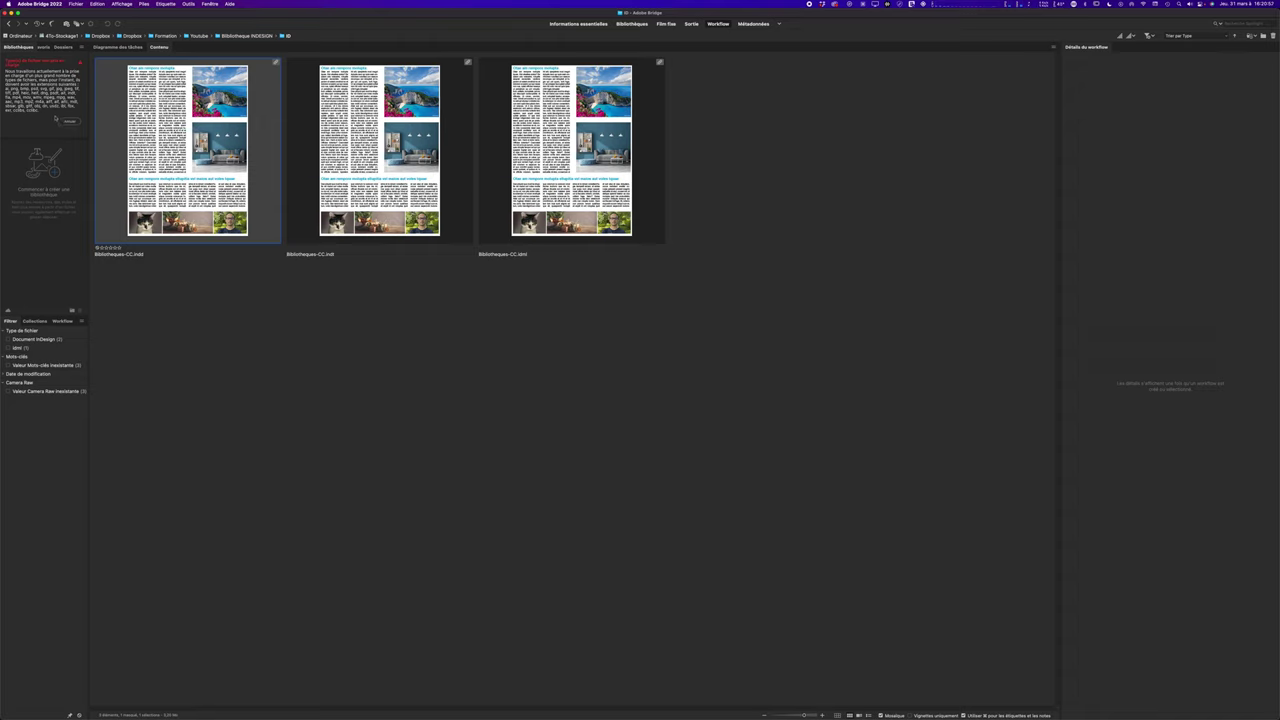
pyautogui.click(68, 122)
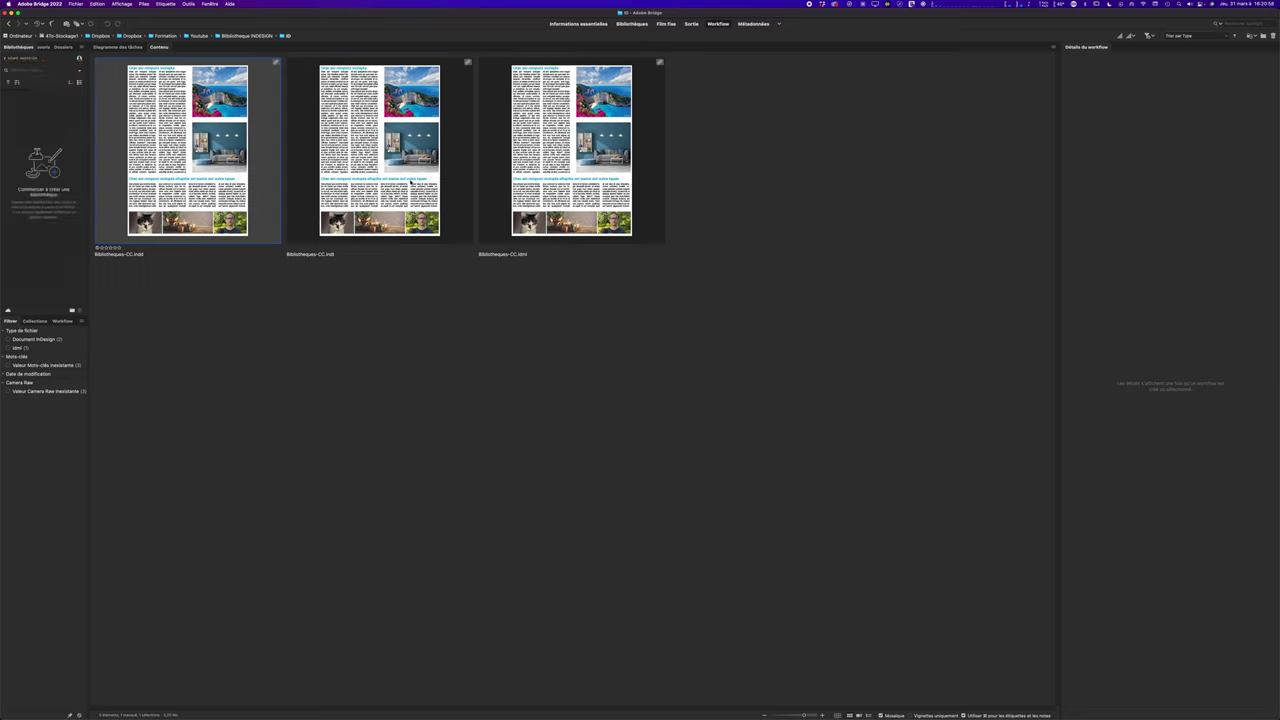
pyautogui.moveTo(514, 197); pyautogui.dragTo(60, 195)
pyautogui.click(69, 122)
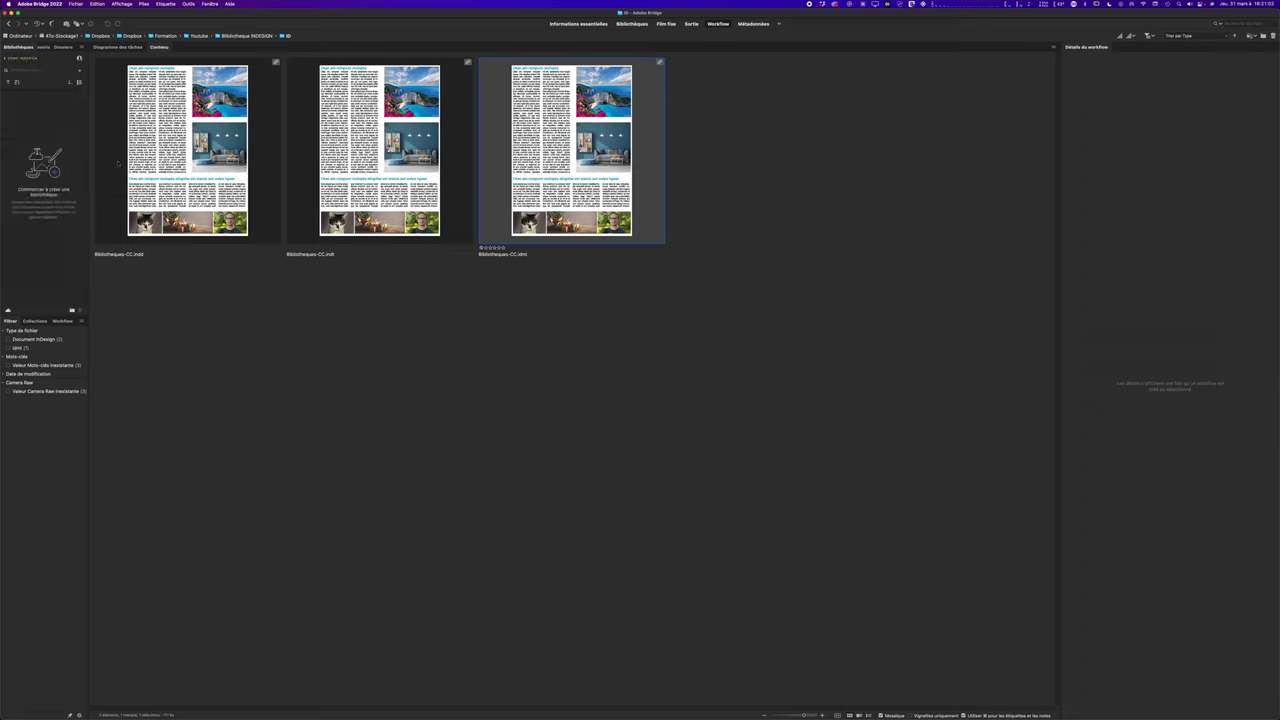
# Add the template Bibliotheques-CC.indt to the Demo Indesign library
pyautogui.click(380, 150)
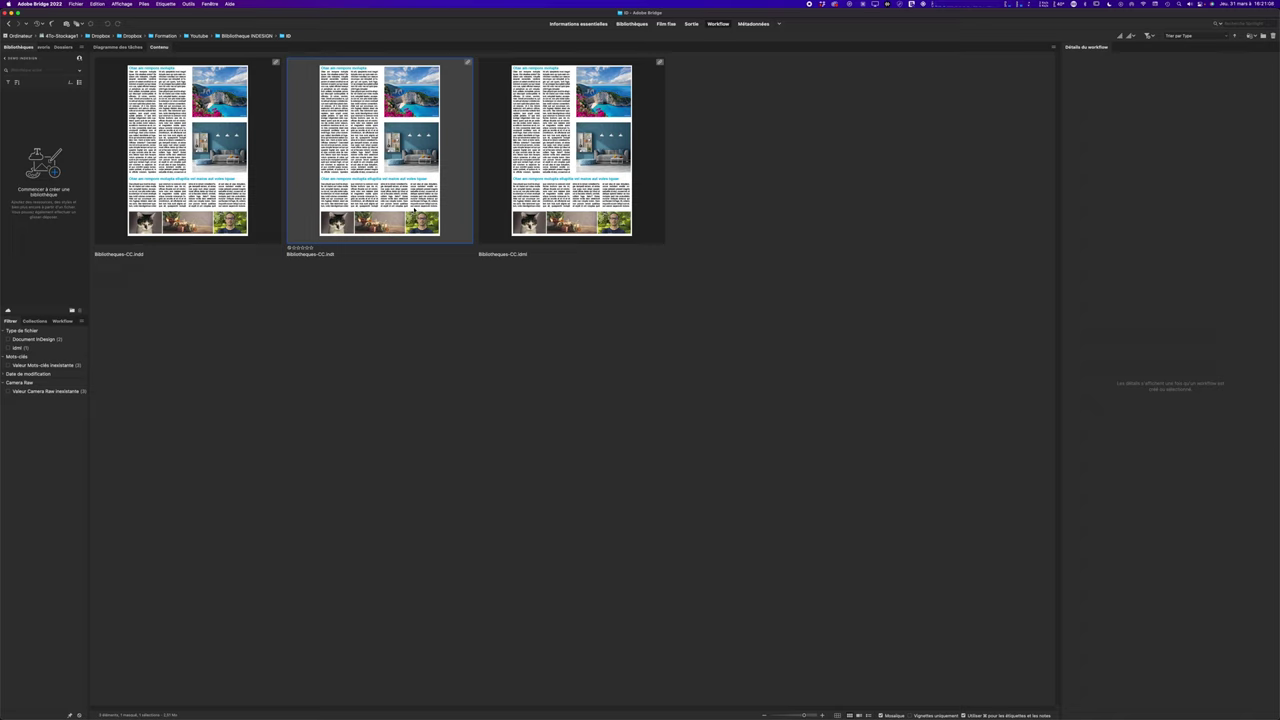
pyautogui.moveTo(401, 176); pyautogui.dragTo(47, 151)
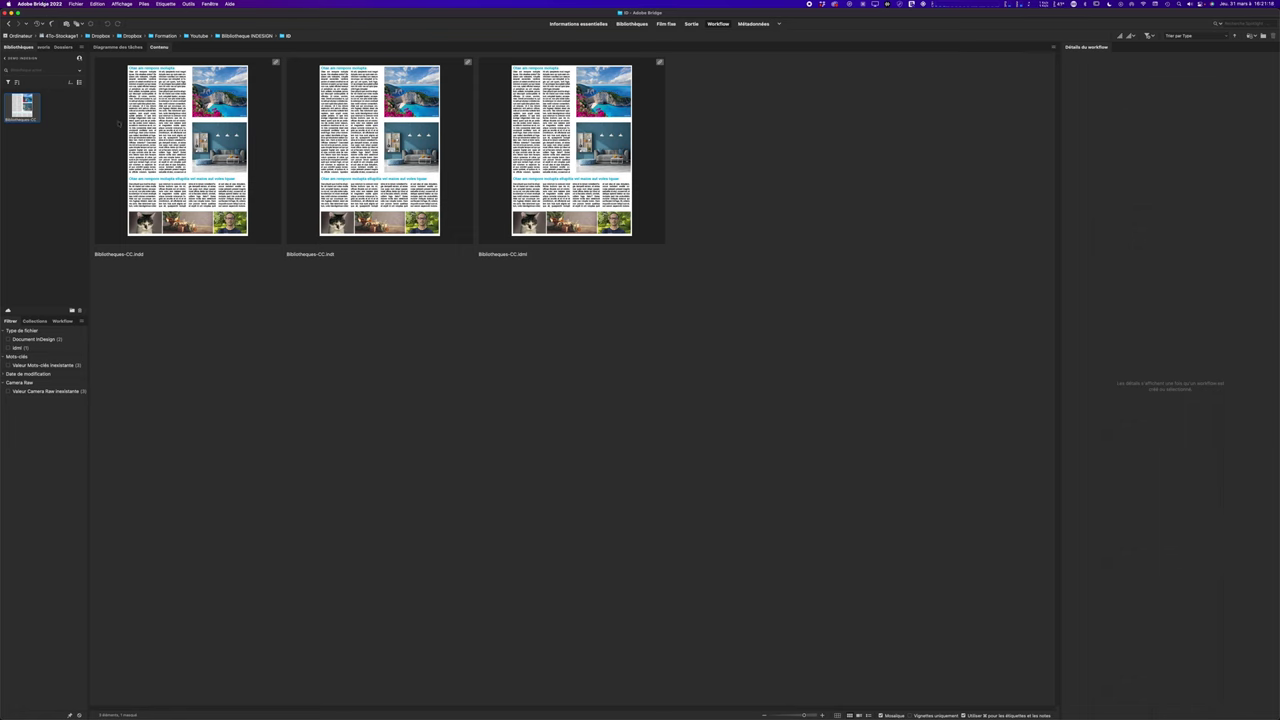
# Switch back to InDesign and close Bibliotheques-CC.indd without saving its changes
pyautogui.press('super+Tab')
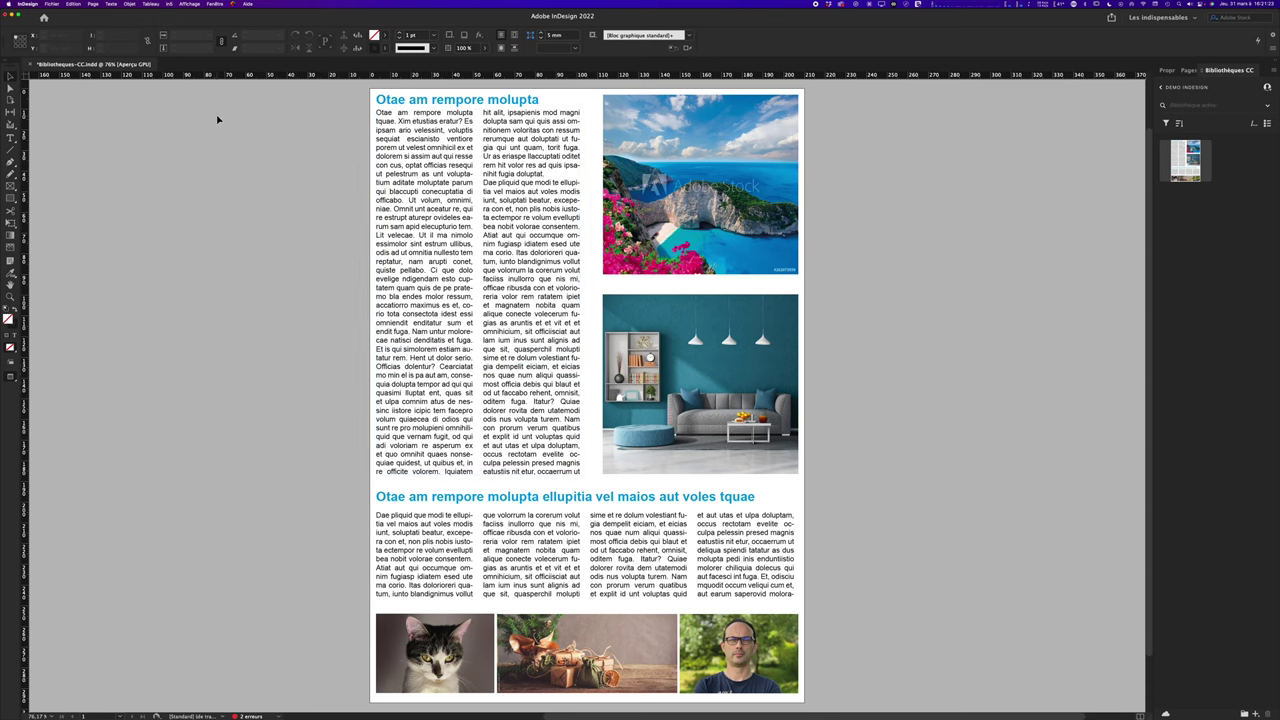
pyautogui.press('super+w')
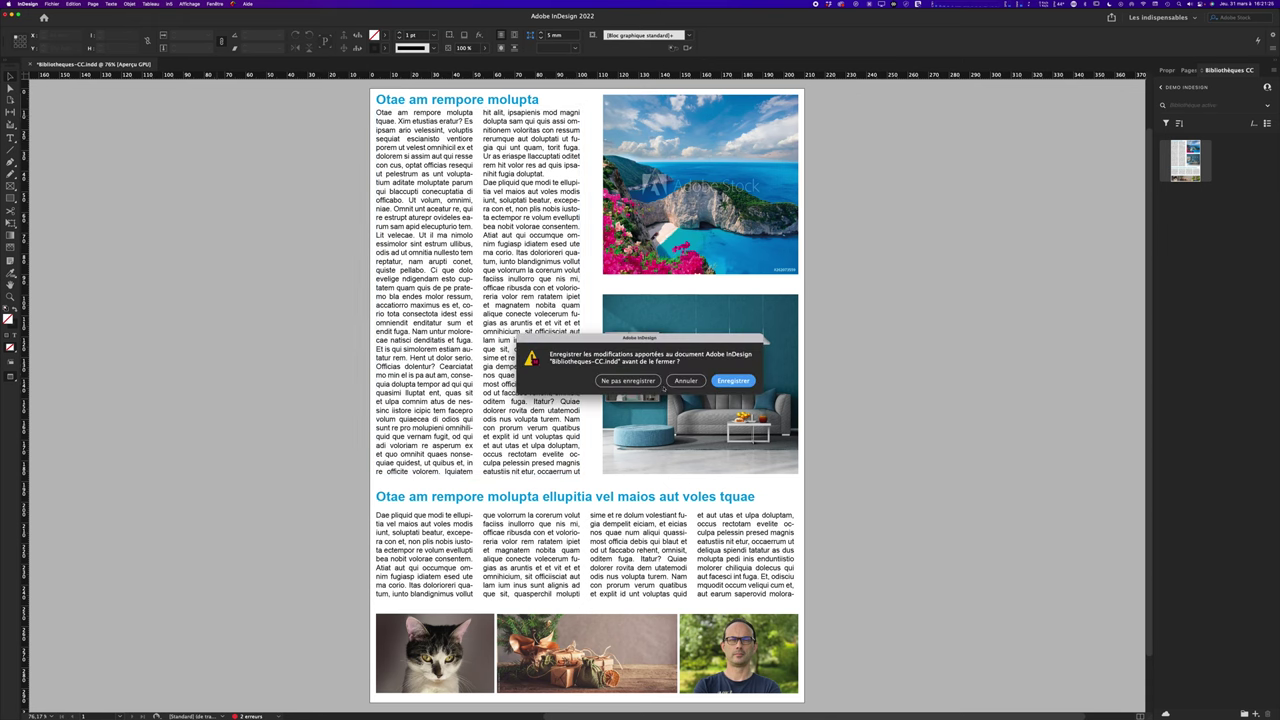
pyautogui.click(651, 383)
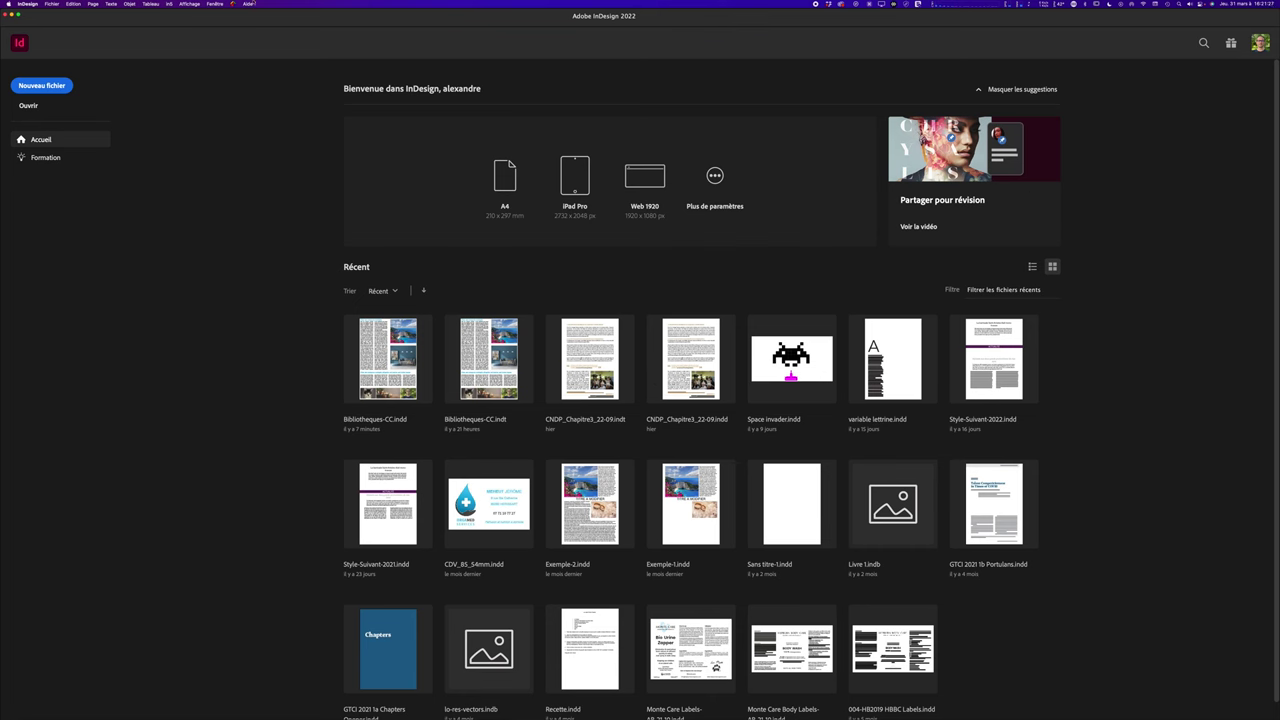
# Show CC Libraries and open a new document from the Bibliotheques-CC template in the Demo Indesign library
pyautogui.click(215, 4)
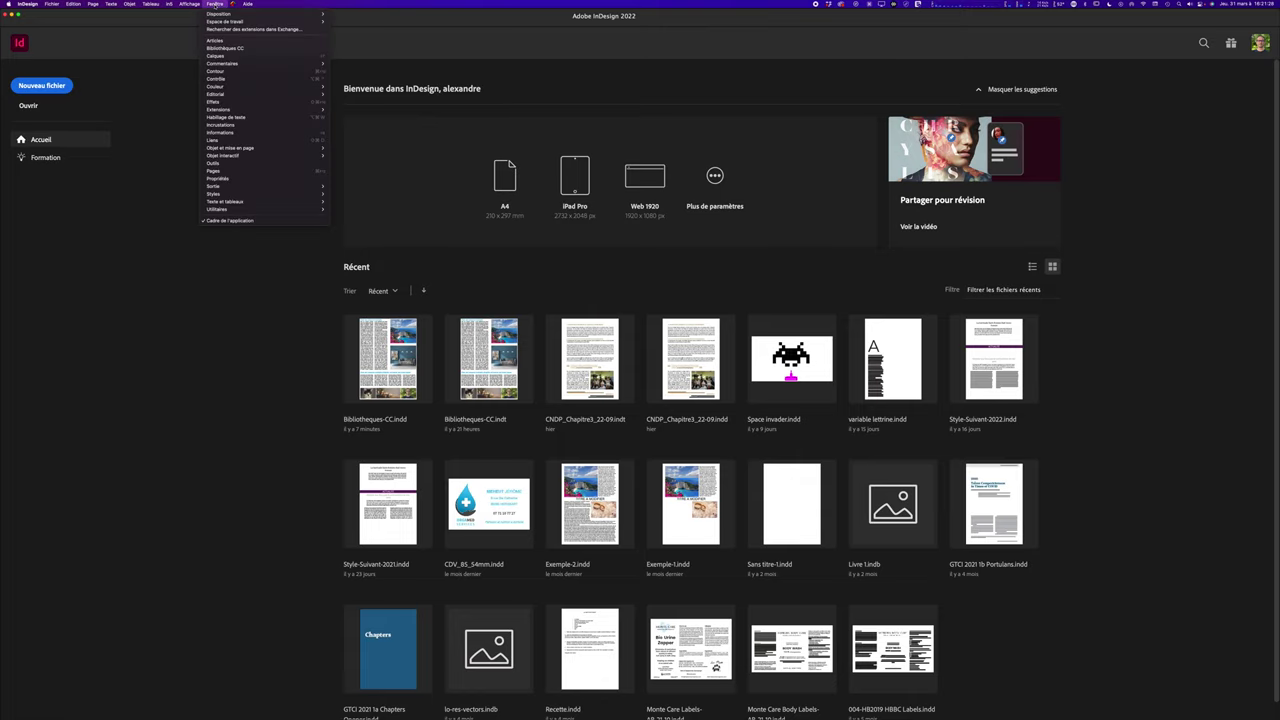
pyautogui.click(250, 48)
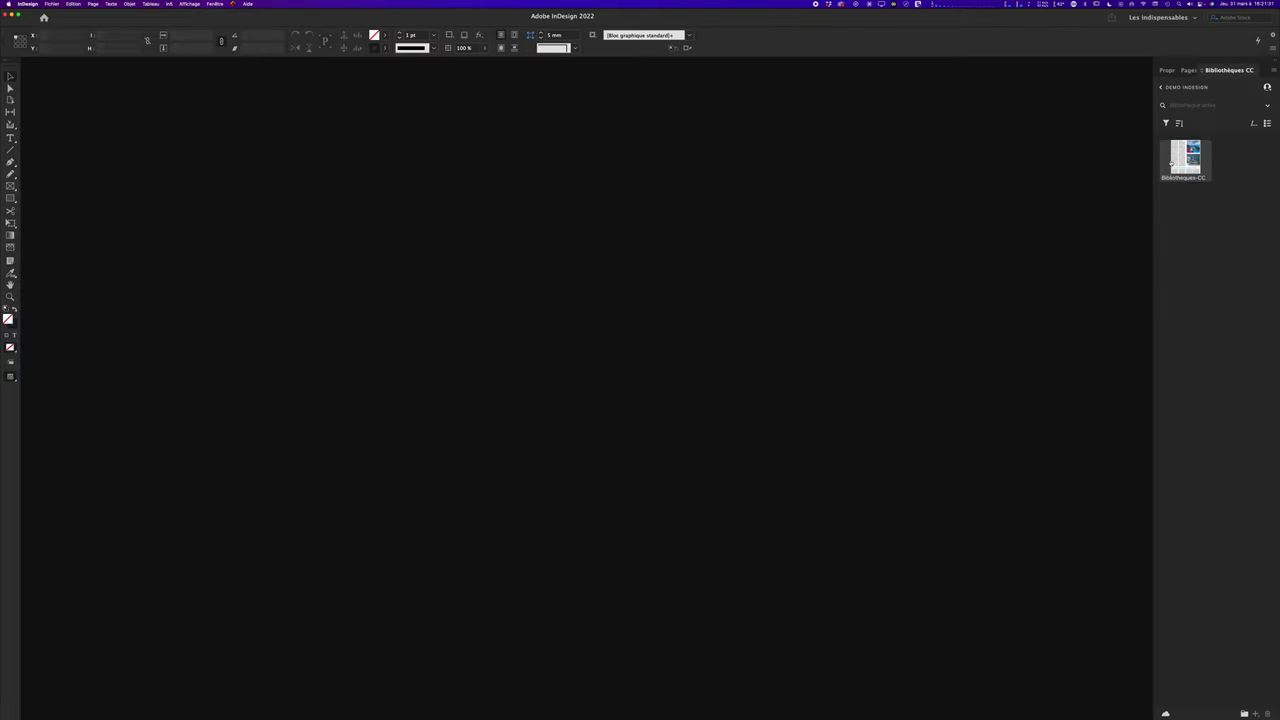
pyautogui.rightClick(1182, 157)
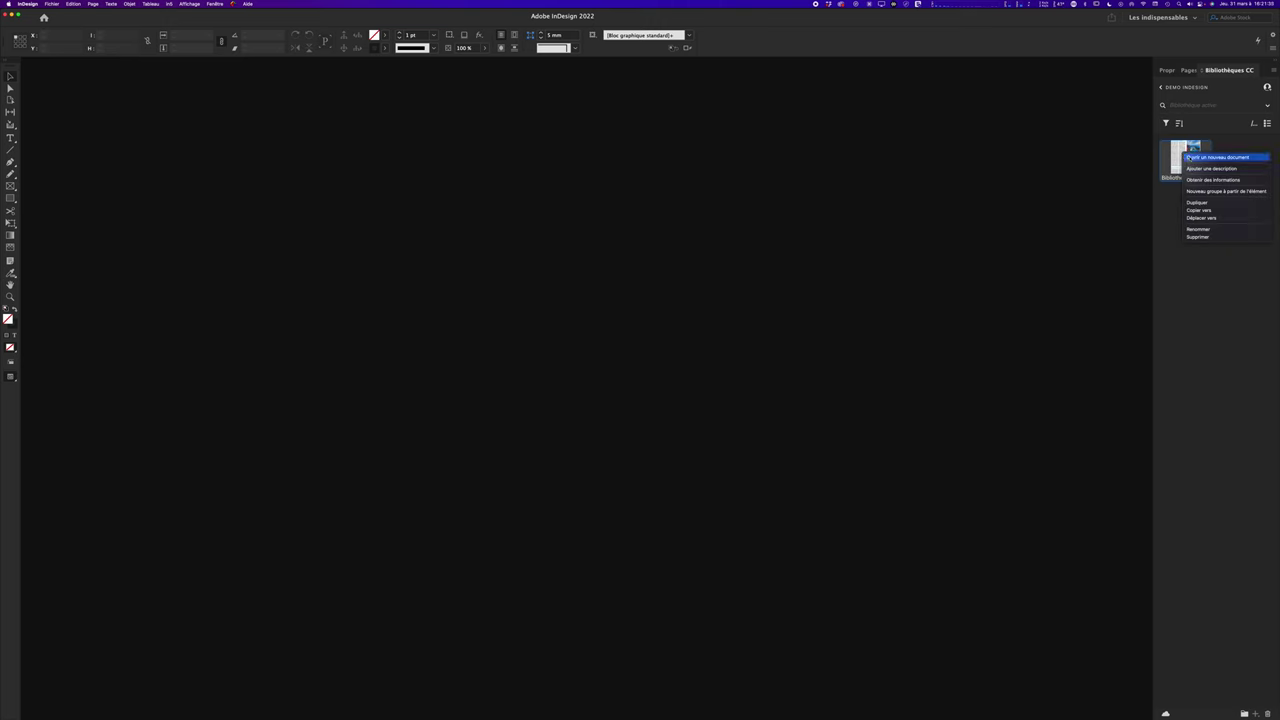
pyautogui.click(1188, 158)
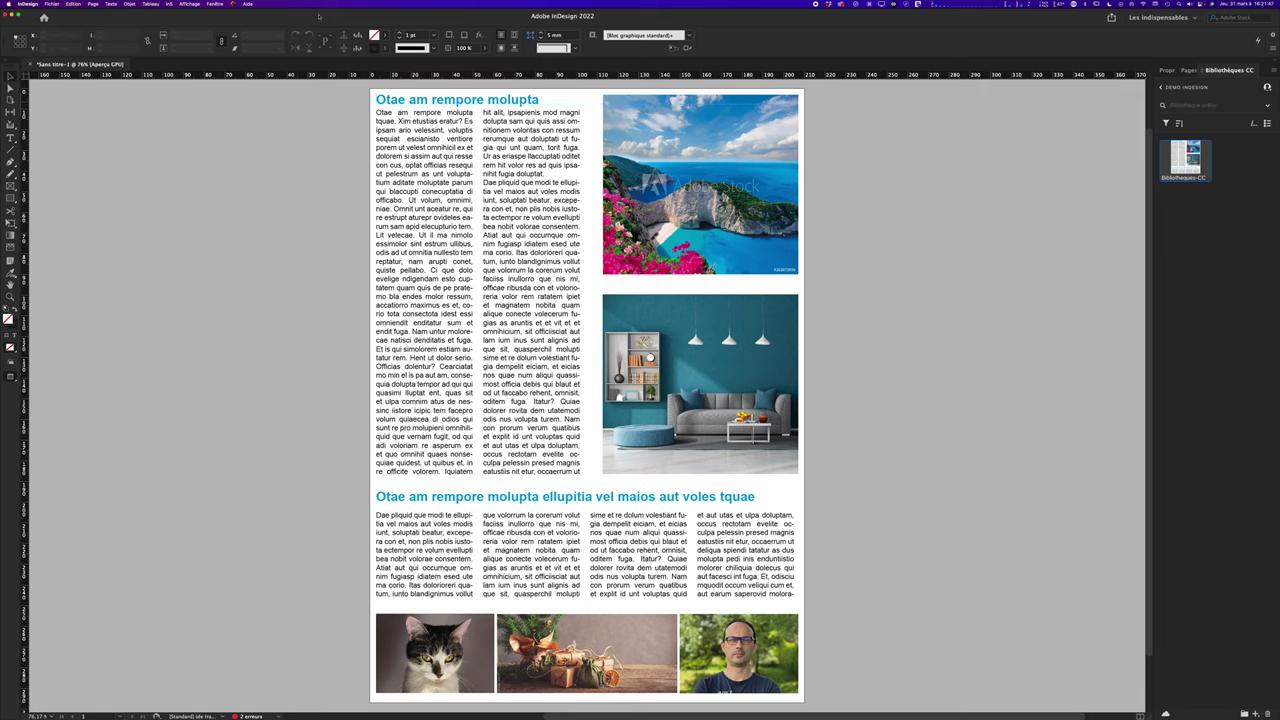
# Show the Links panel, detach it as a floating window beside the page and enlarge it
pyautogui.click(224, 4)
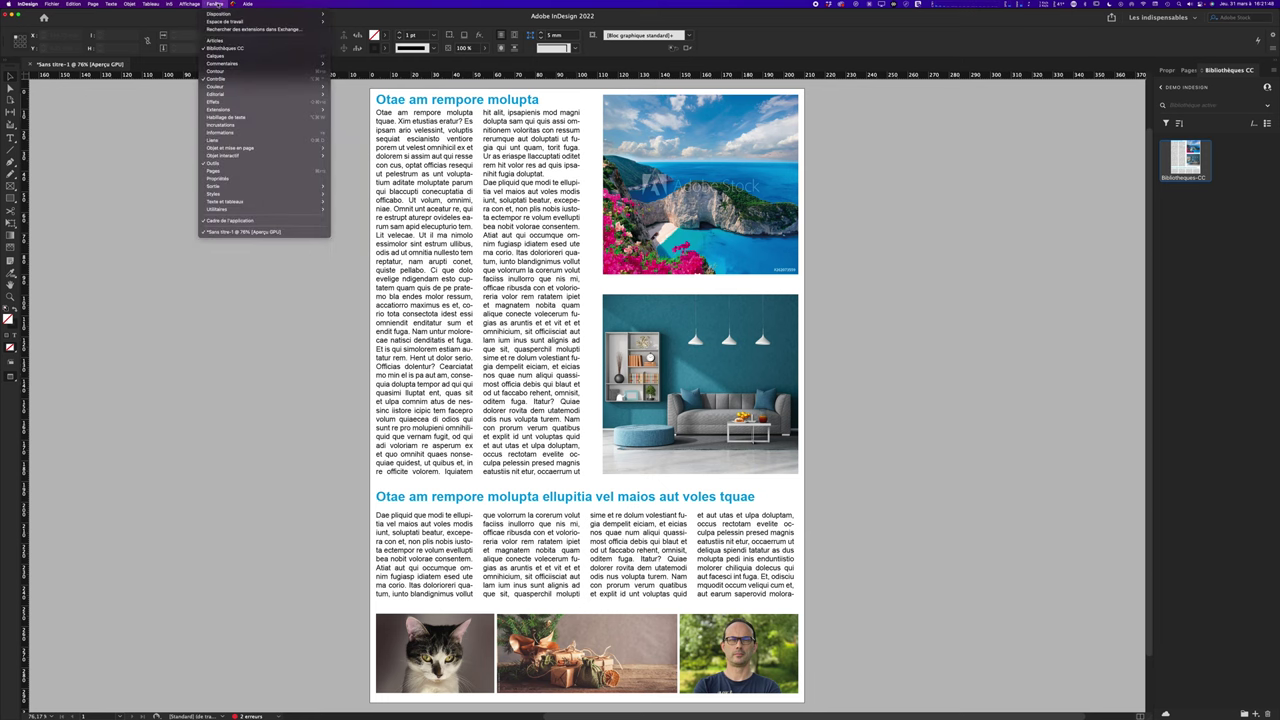
pyautogui.click(258, 140)
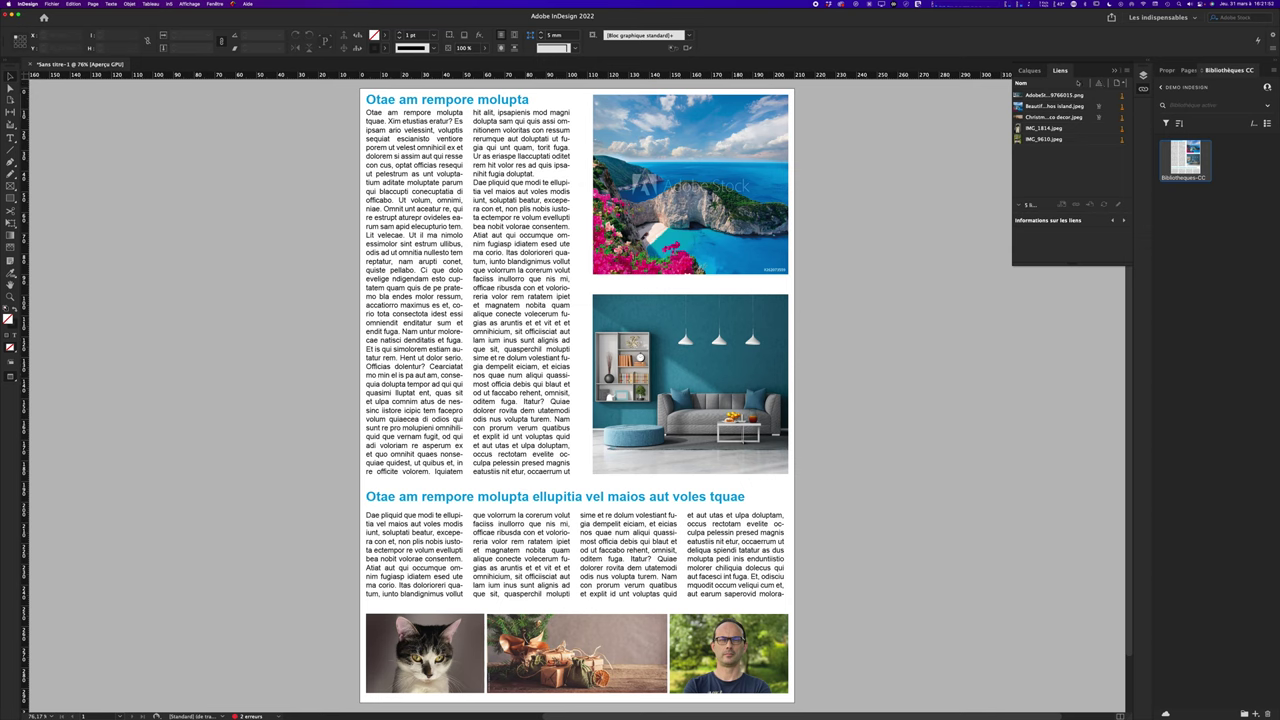
pyautogui.moveTo(1060, 70); pyautogui.dragTo(915, 160)
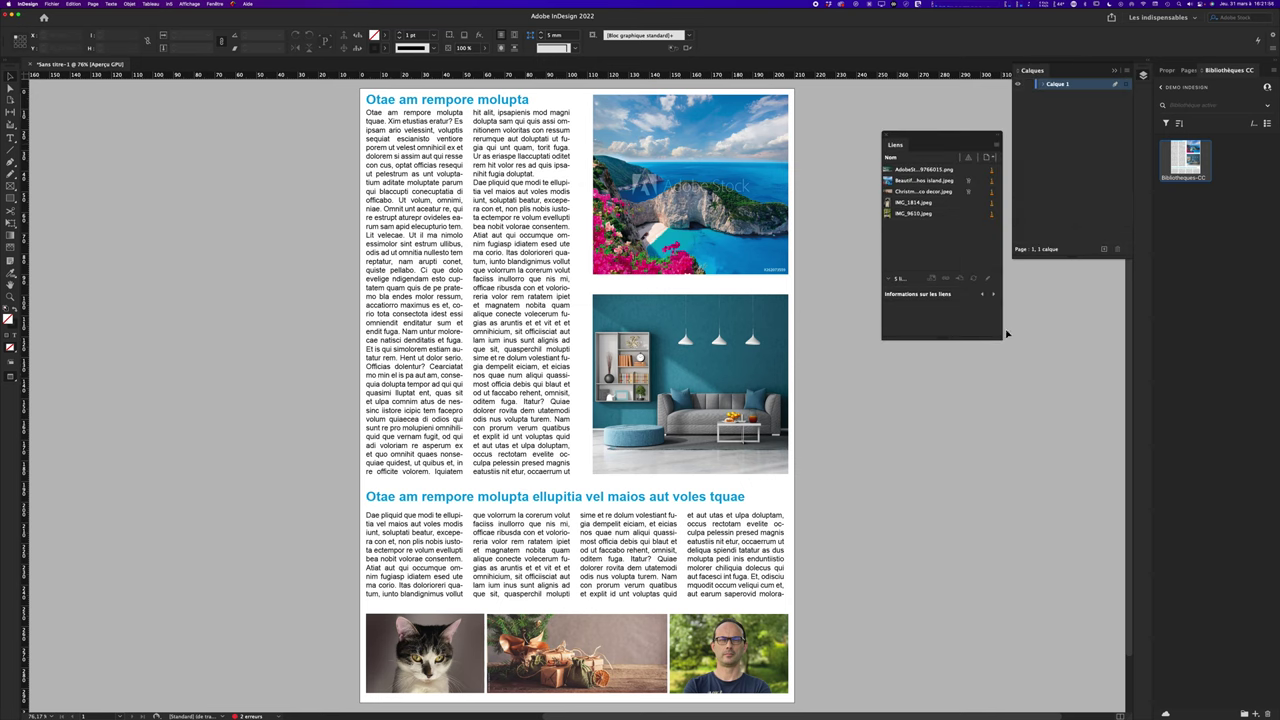
pyautogui.moveTo(1001, 338); pyautogui.dragTo(1106, 380)
# Examine the link information of the AdobeStock PNG, the island JPEG and IMG_1814.jpeg, and reposition the floating Links panel
pyautogui.click(928, 172)
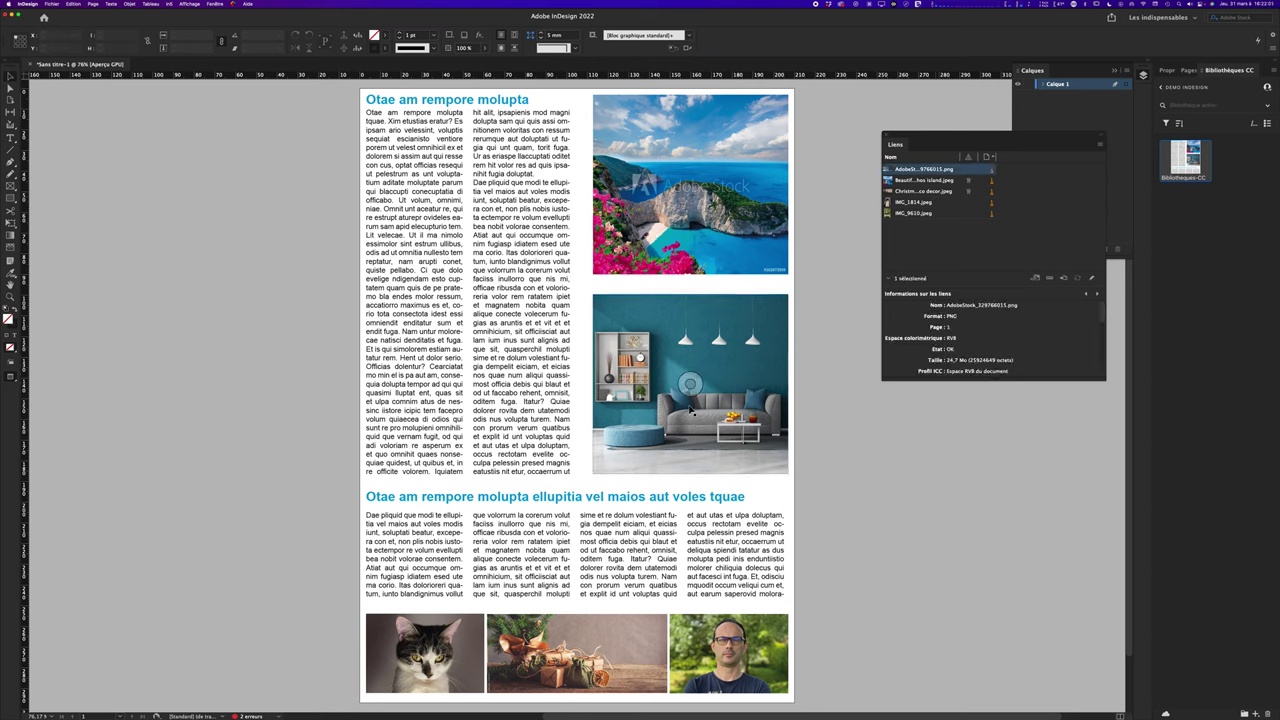
pyautogui.click(929, 181)
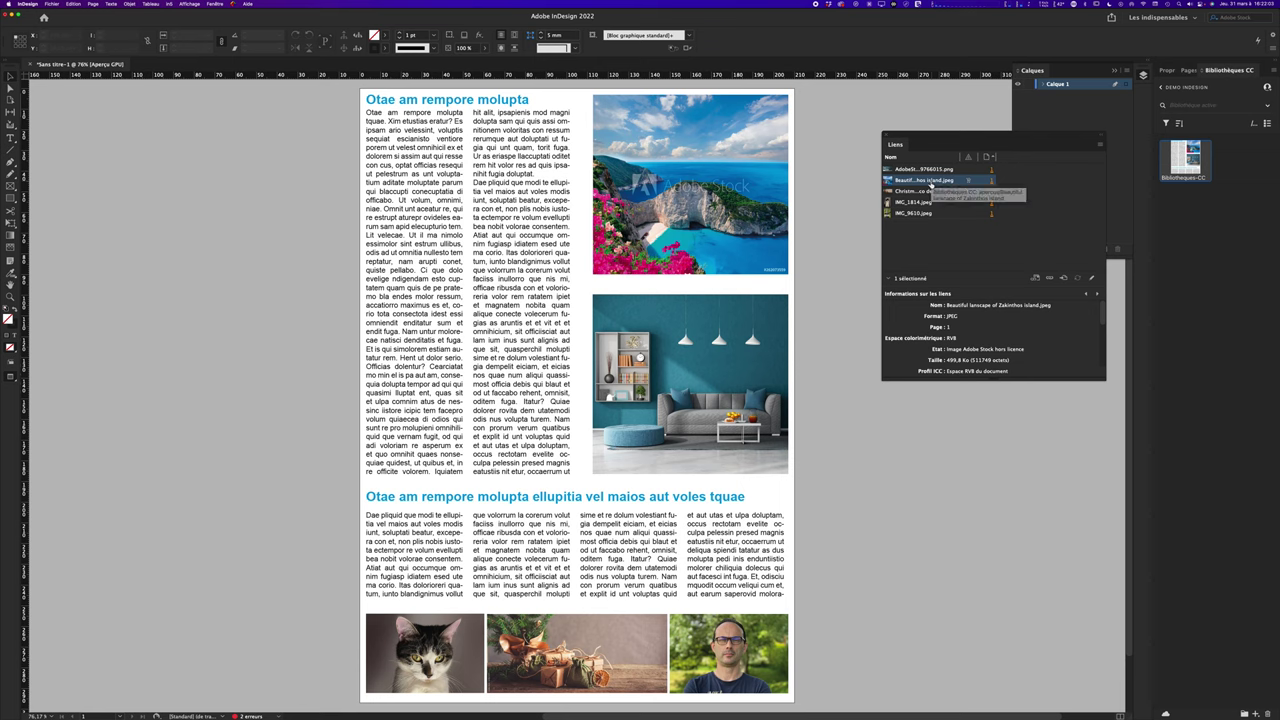
pyautogui.click(927, 202)
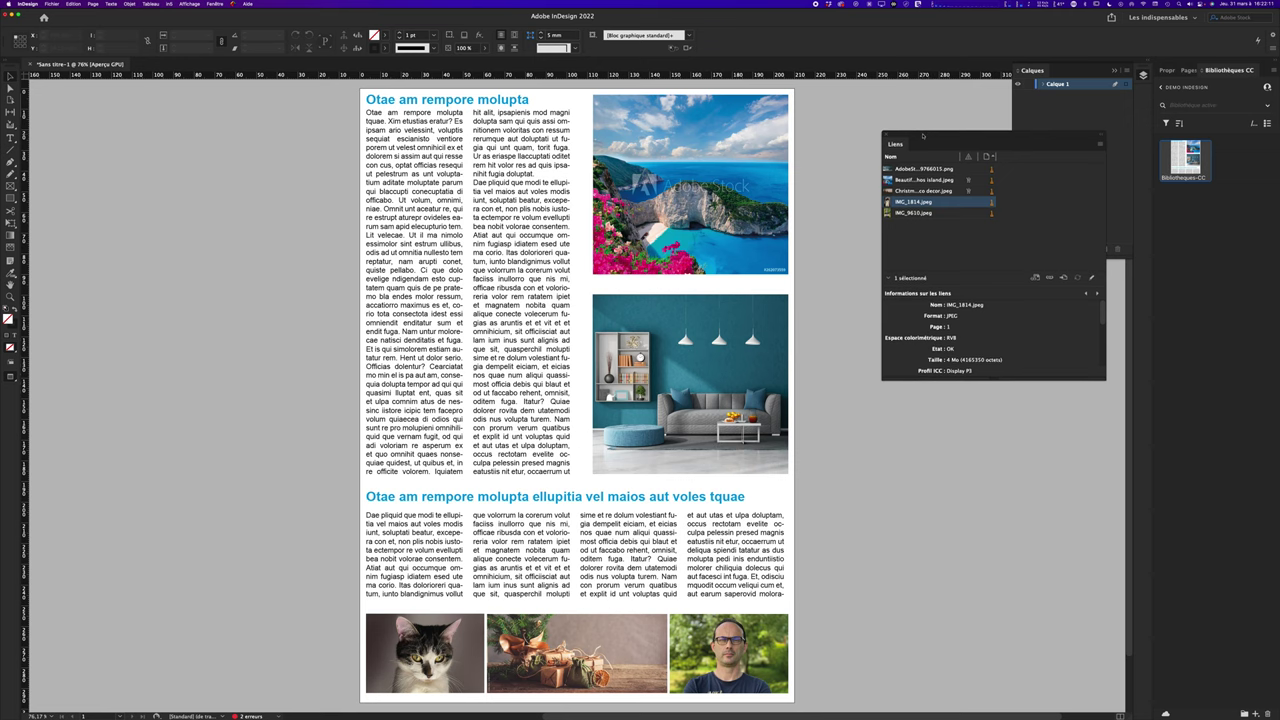
pyautogui.moveTo(923, 144); pyautogui.dragTo(896, 162)
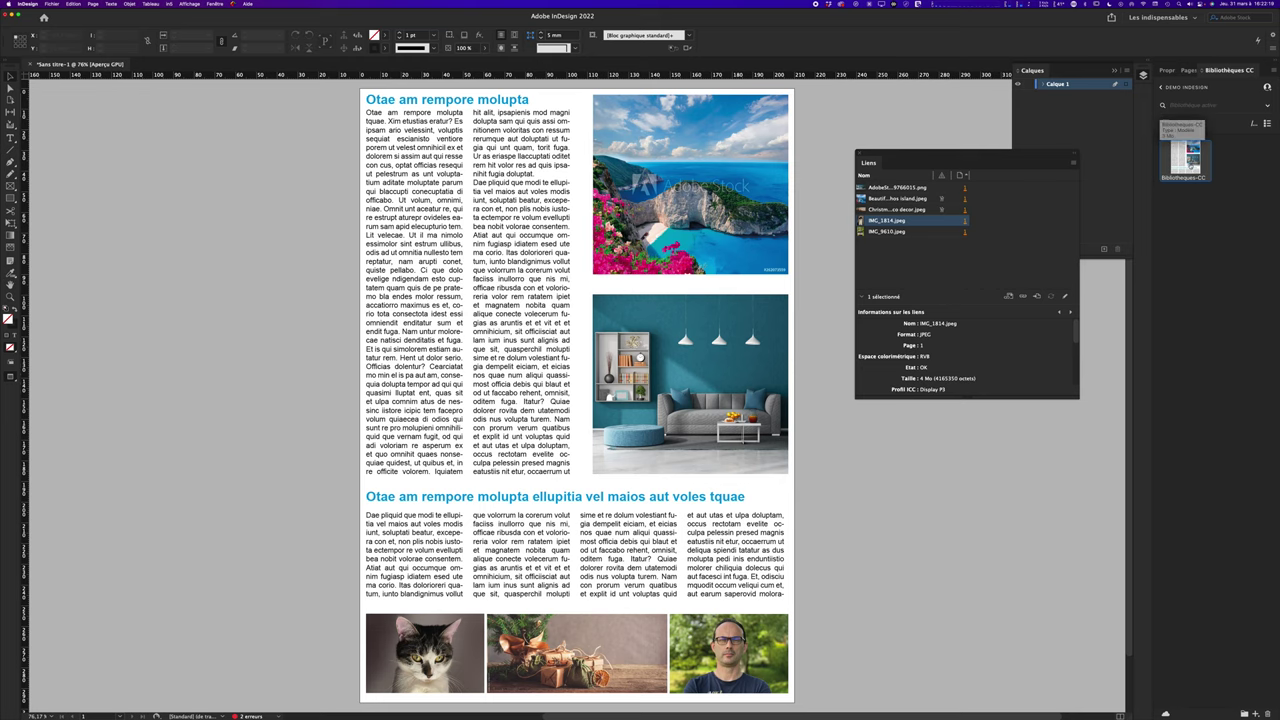
# Try to place the Bibliotheques-CC template from the library onto the page of the new document
pyautogui.moveTo(1185, 150); pyautogui.dragTo(689, 184)
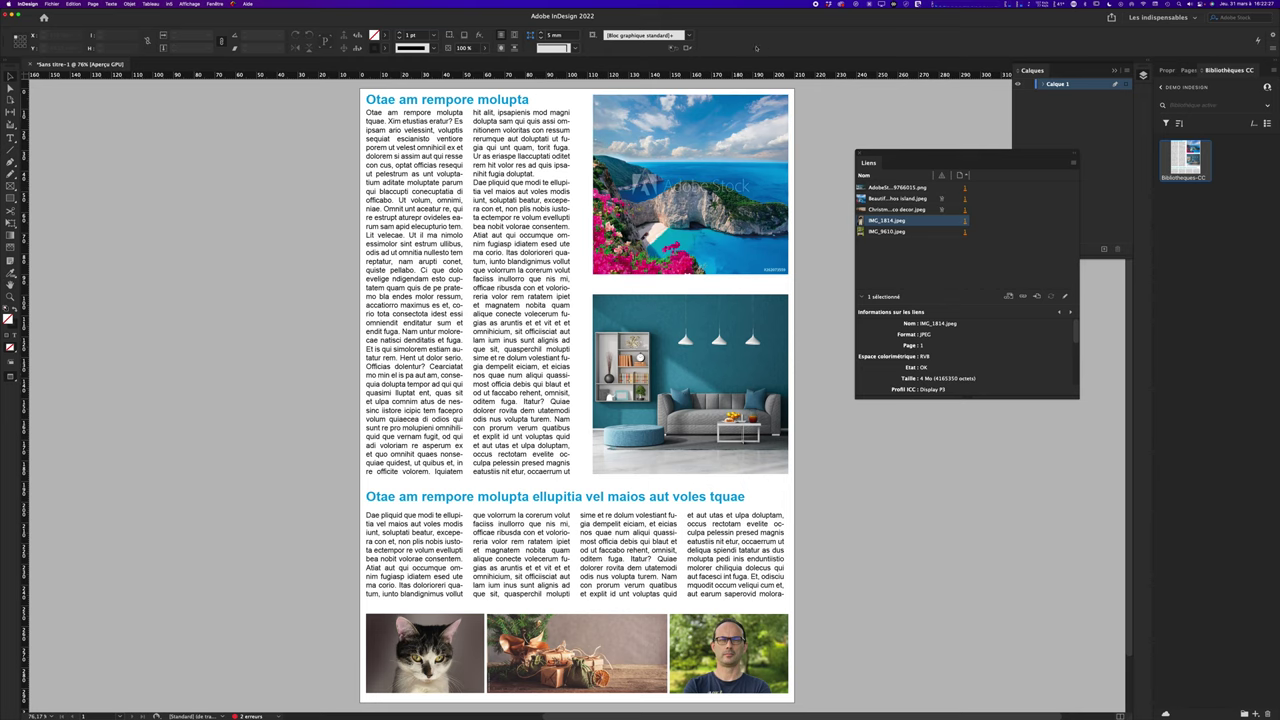
pyautogui.click(52, 4)
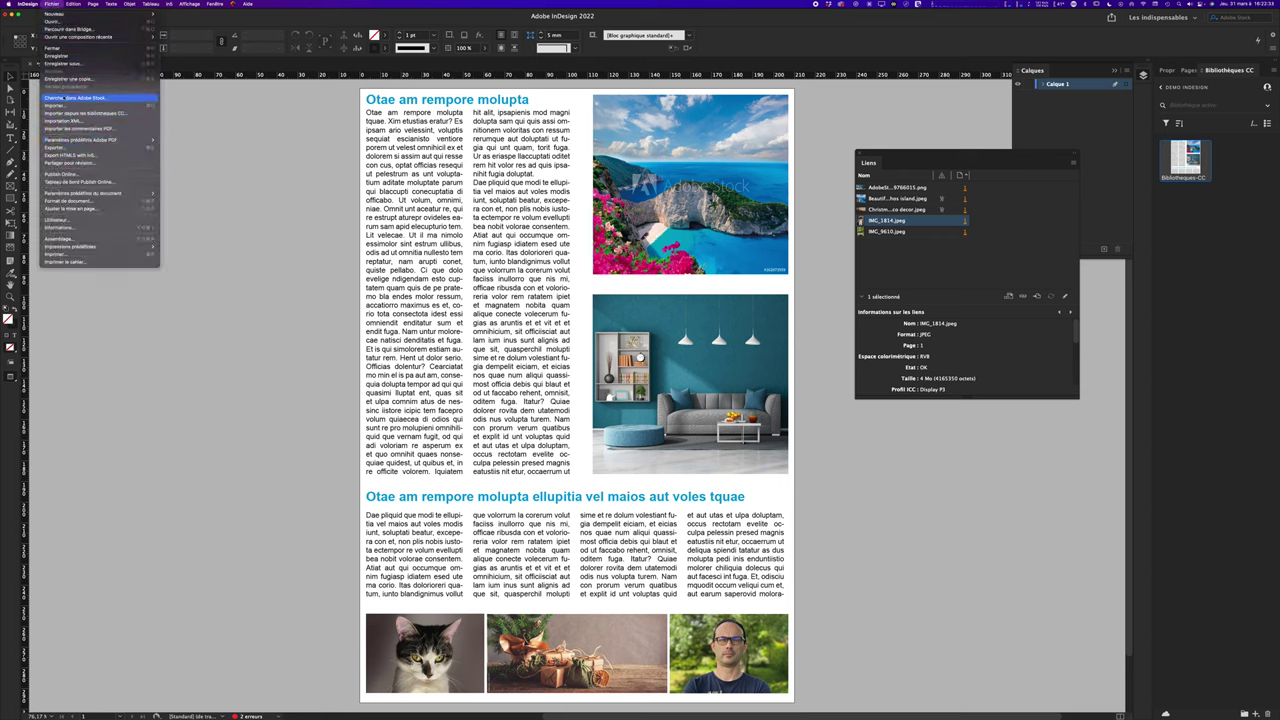
pyautogui.click(798, 366)
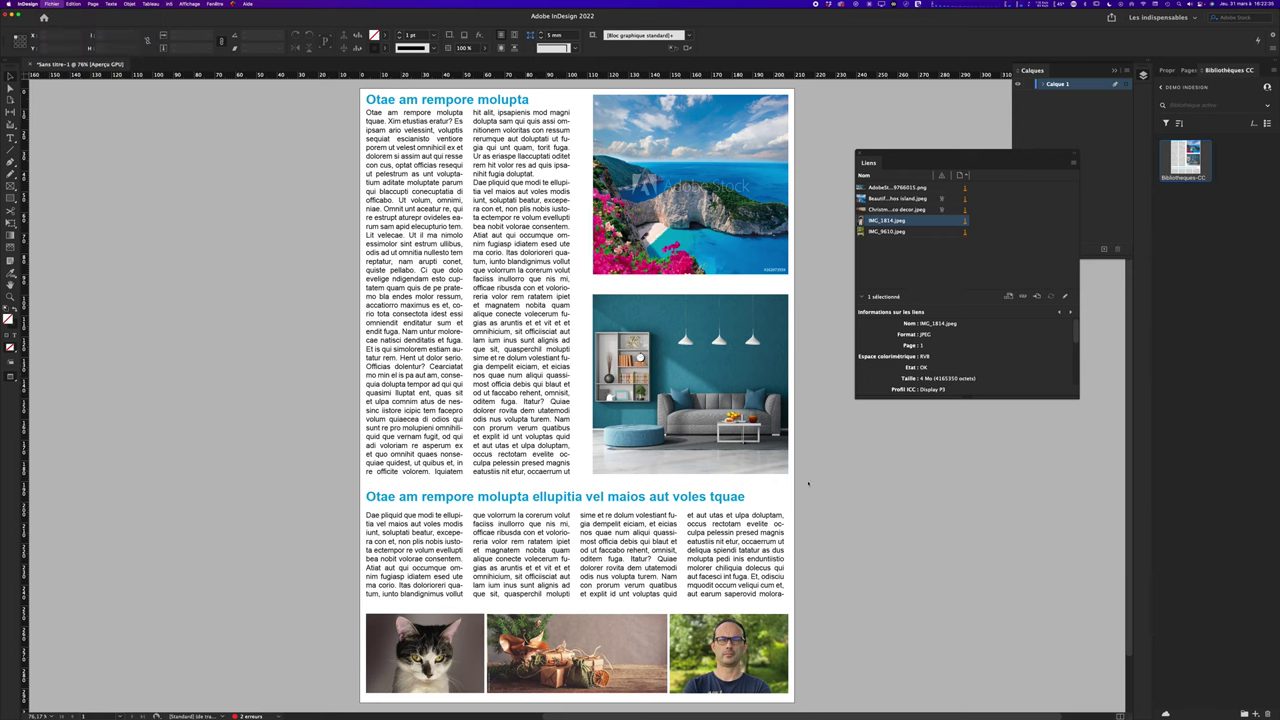
# Try to save the new document in the ID folder with the format Modèle InDesign 2022, and cancel
pyautogui.press('super+s')
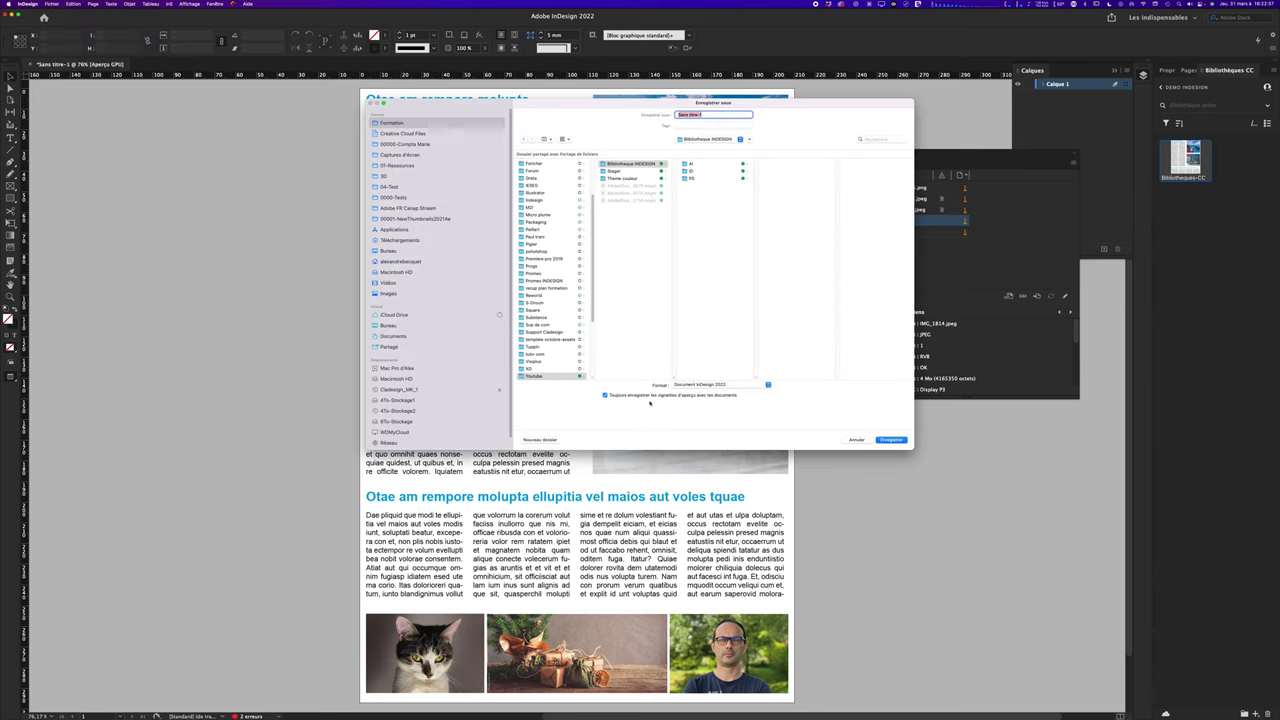
pyautogui.click(691, 385)
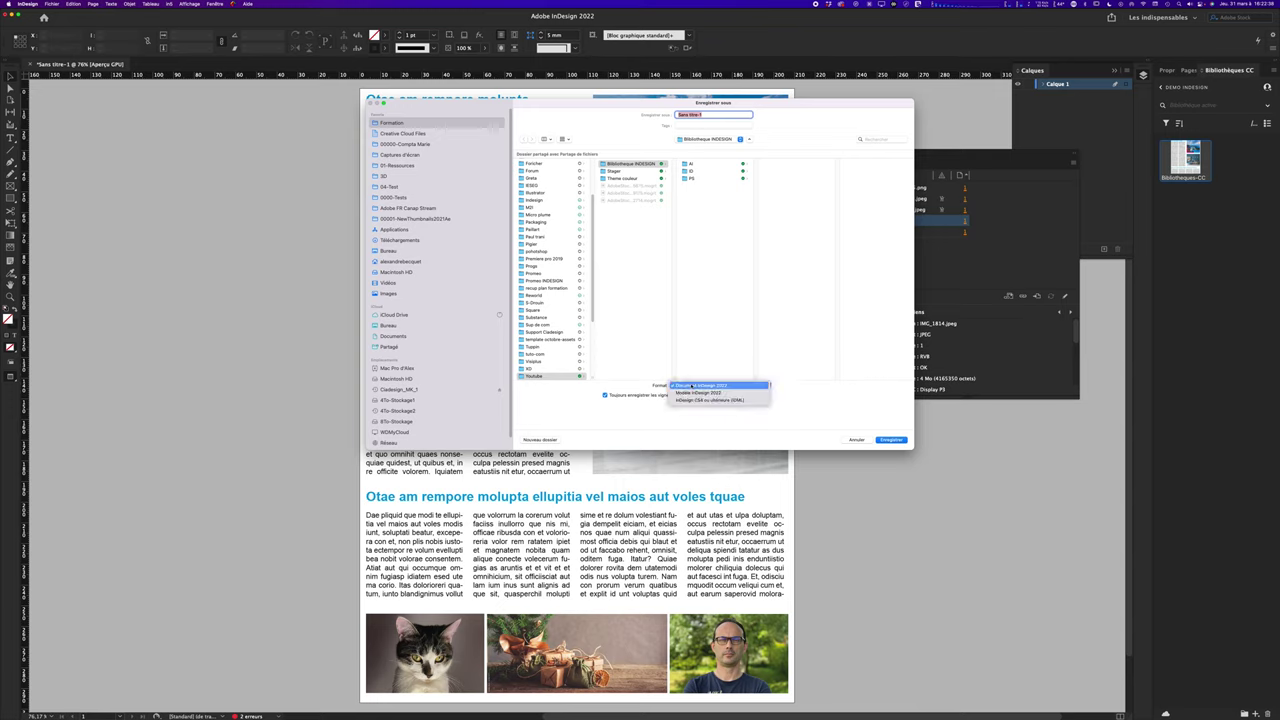
pyautogui.click(703, 393)
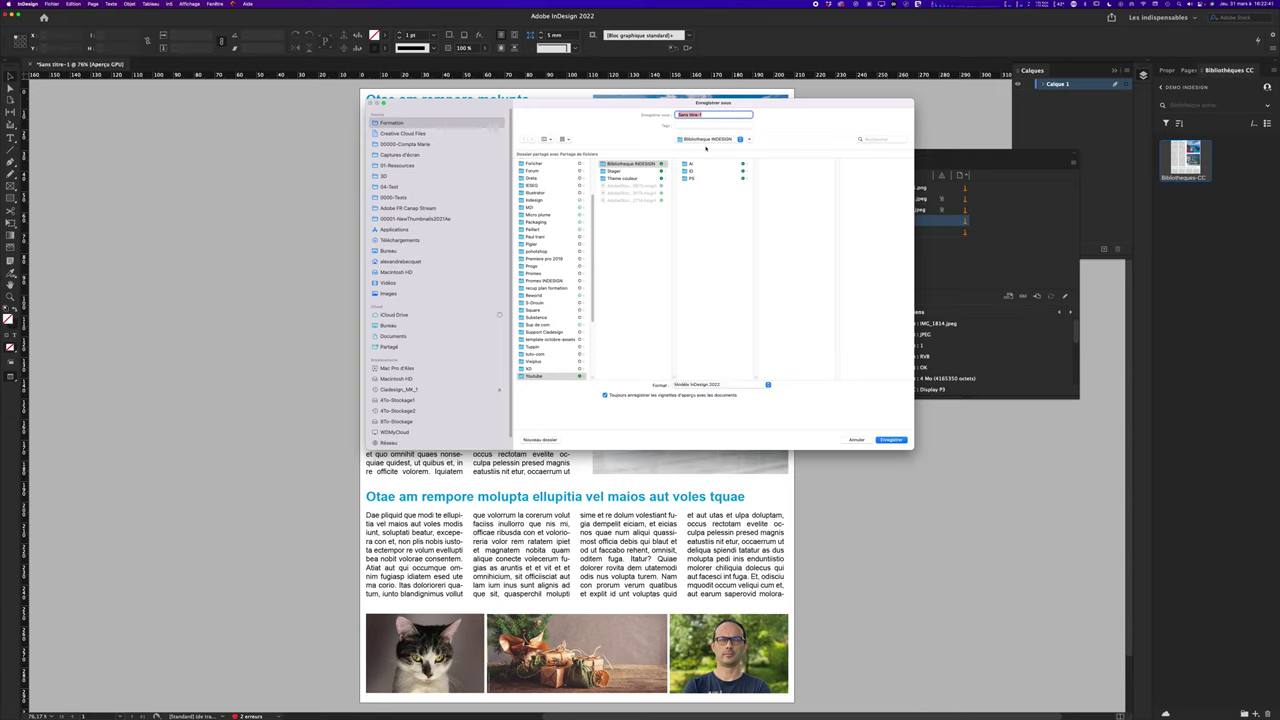
pyautogui.click(705, 171)
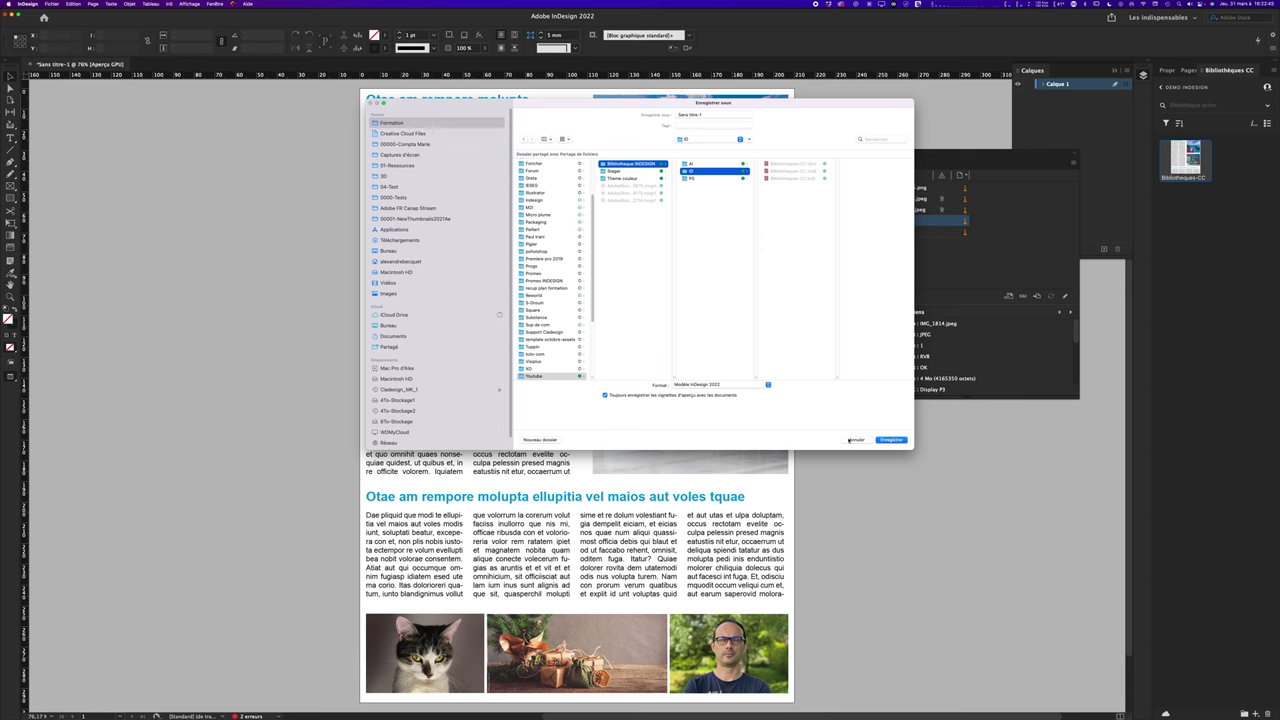
pyautogui.click(852, 440)
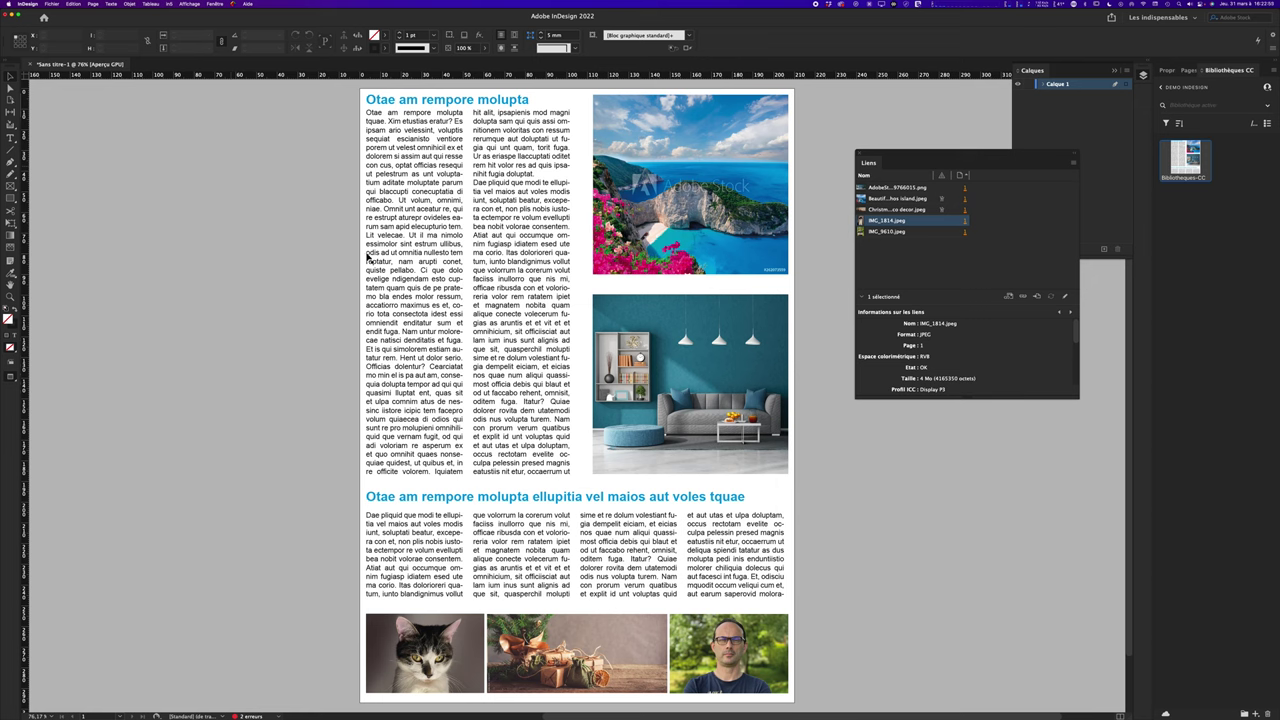
# Switch to Adobe Bridge and add the Illustrator template DemoAIT.ait from the AI folder to the Demo Indesign library
pyautogui.moveTo(792, 705)
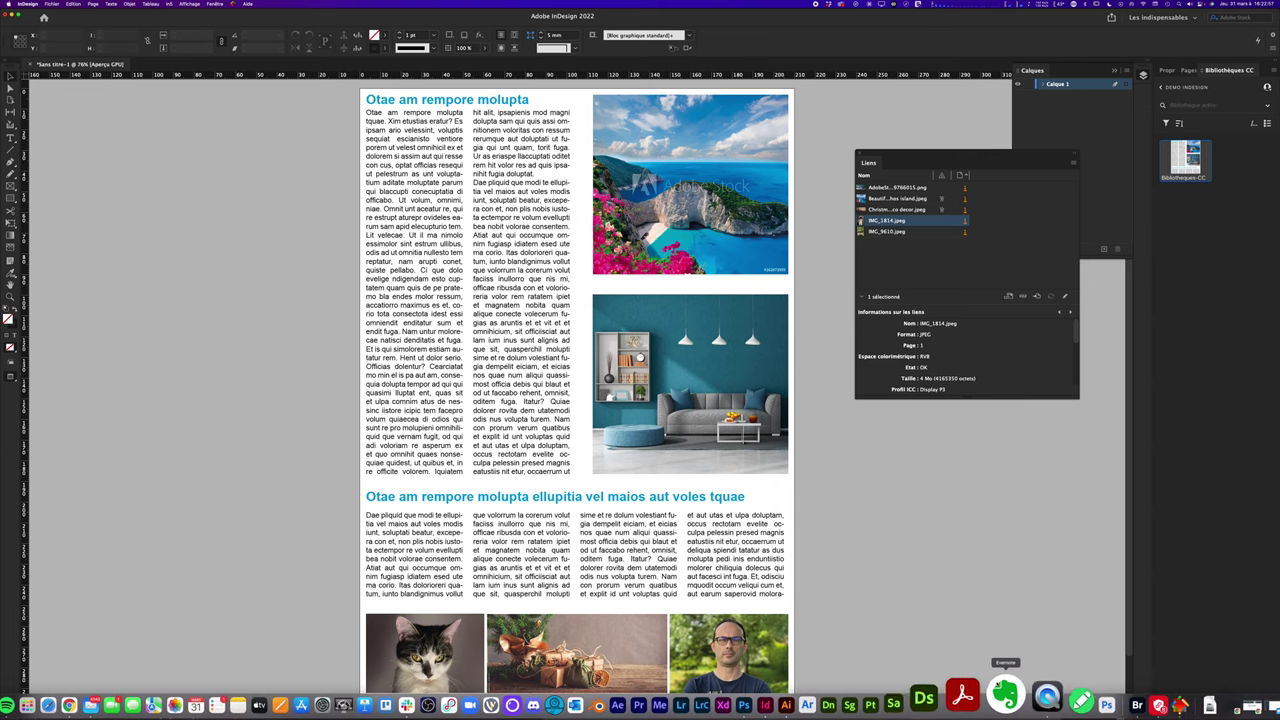
pyautogui.click(1116, 698)
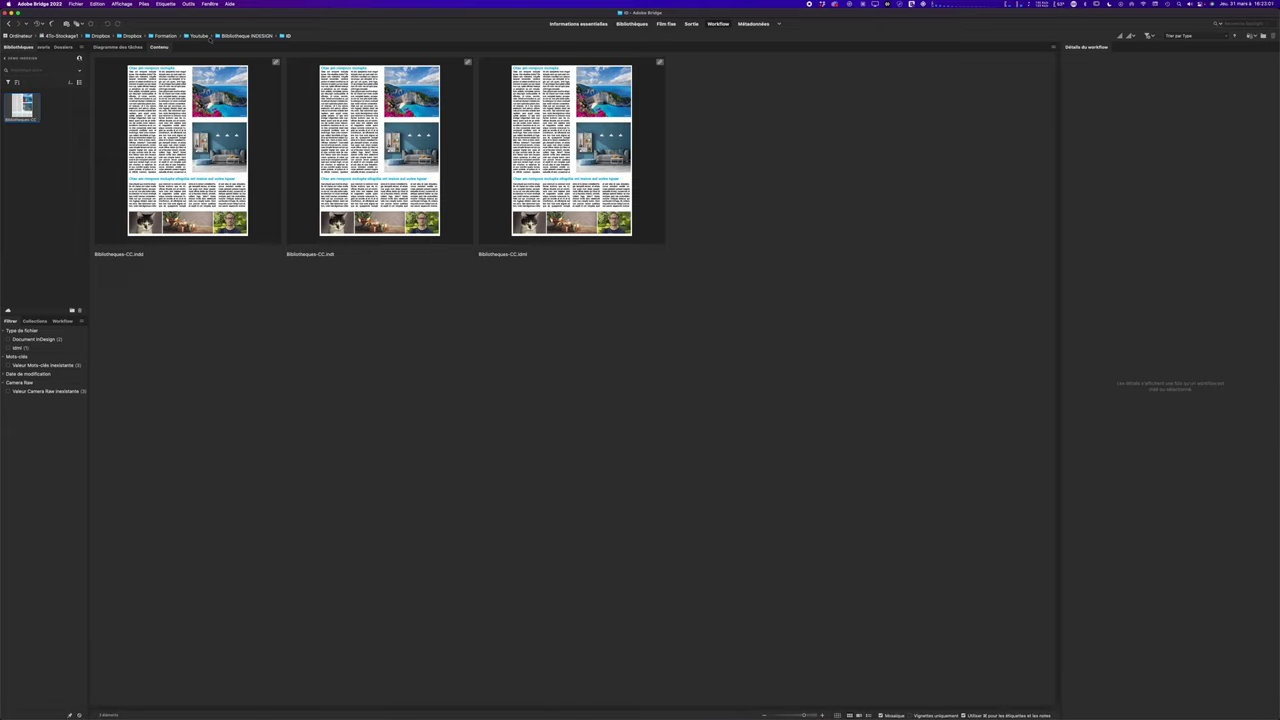
pyautogui.click(226, 36)
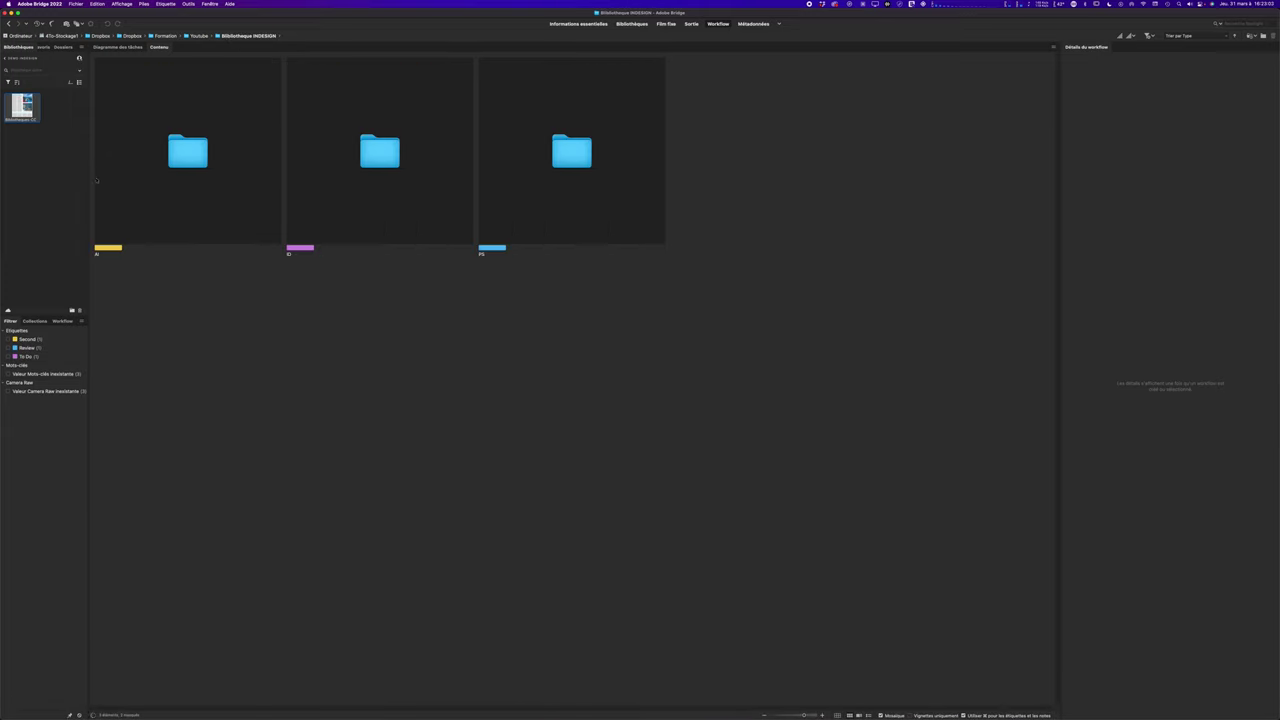
pyautogui.doubleClick(204, 152)
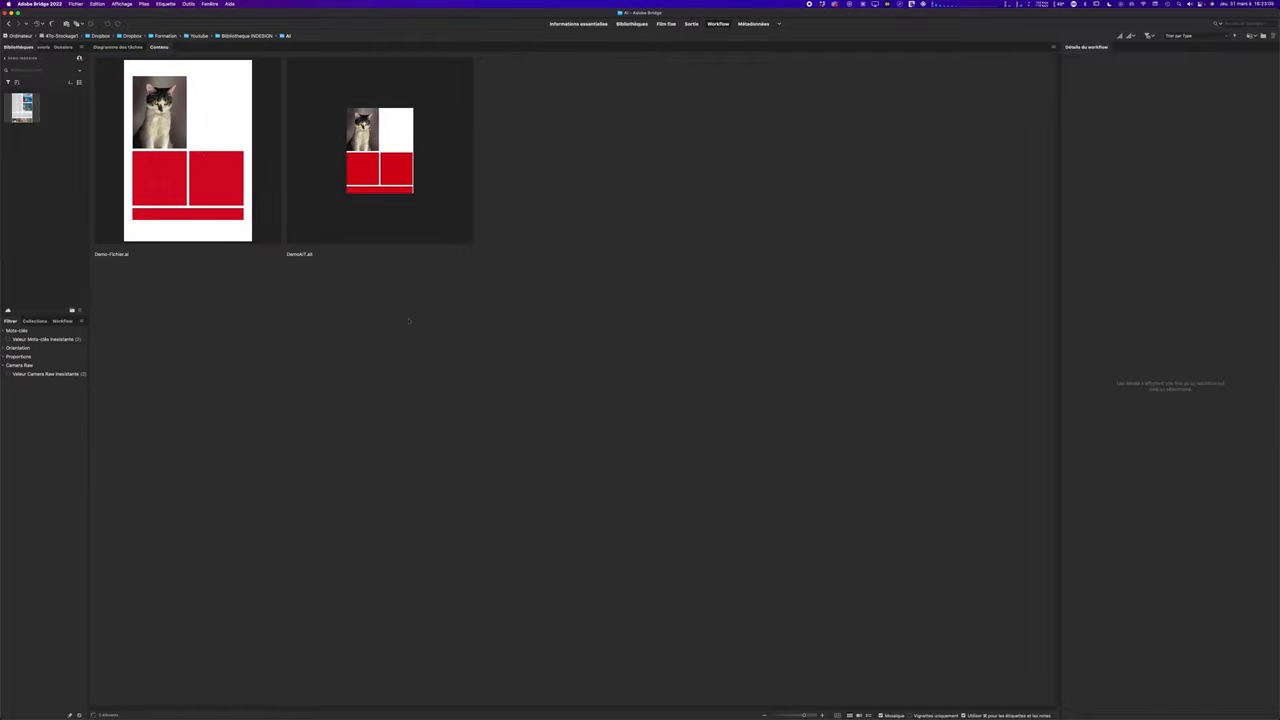
pyautogui.click(398, 169)
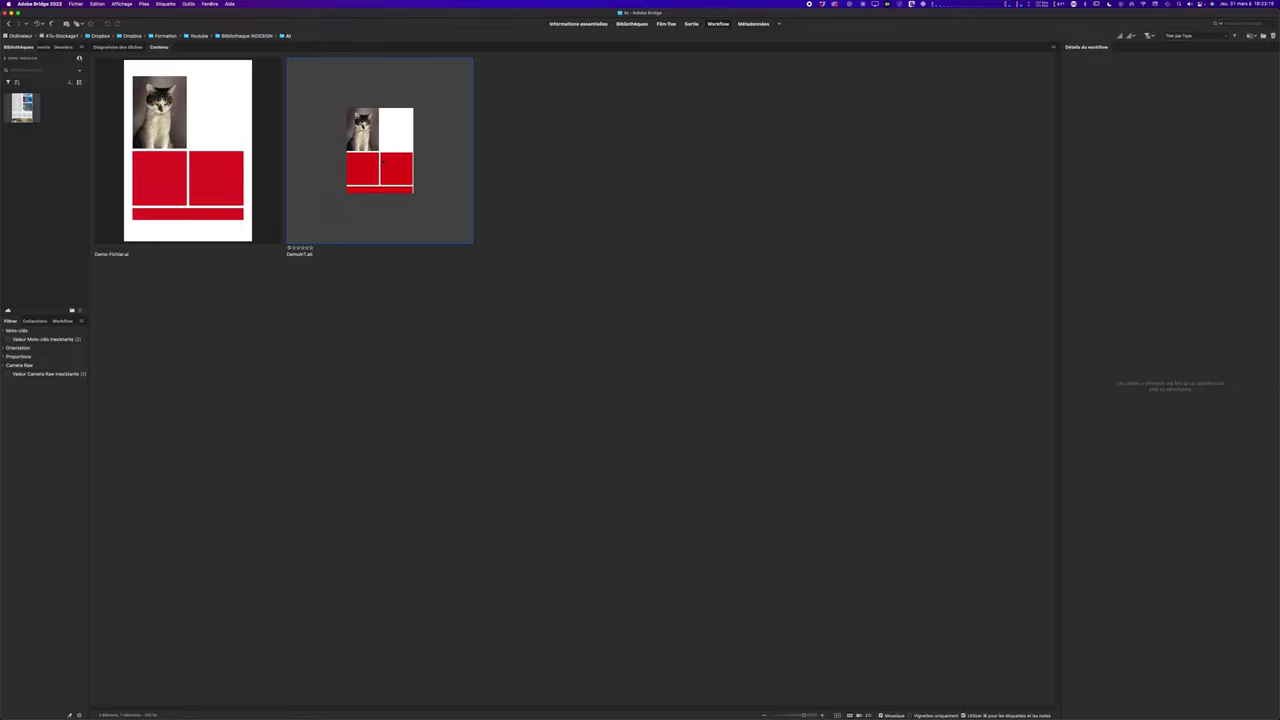
pyautogui.moveTo(394, 160); pyautogui.dragTo(68, 138)
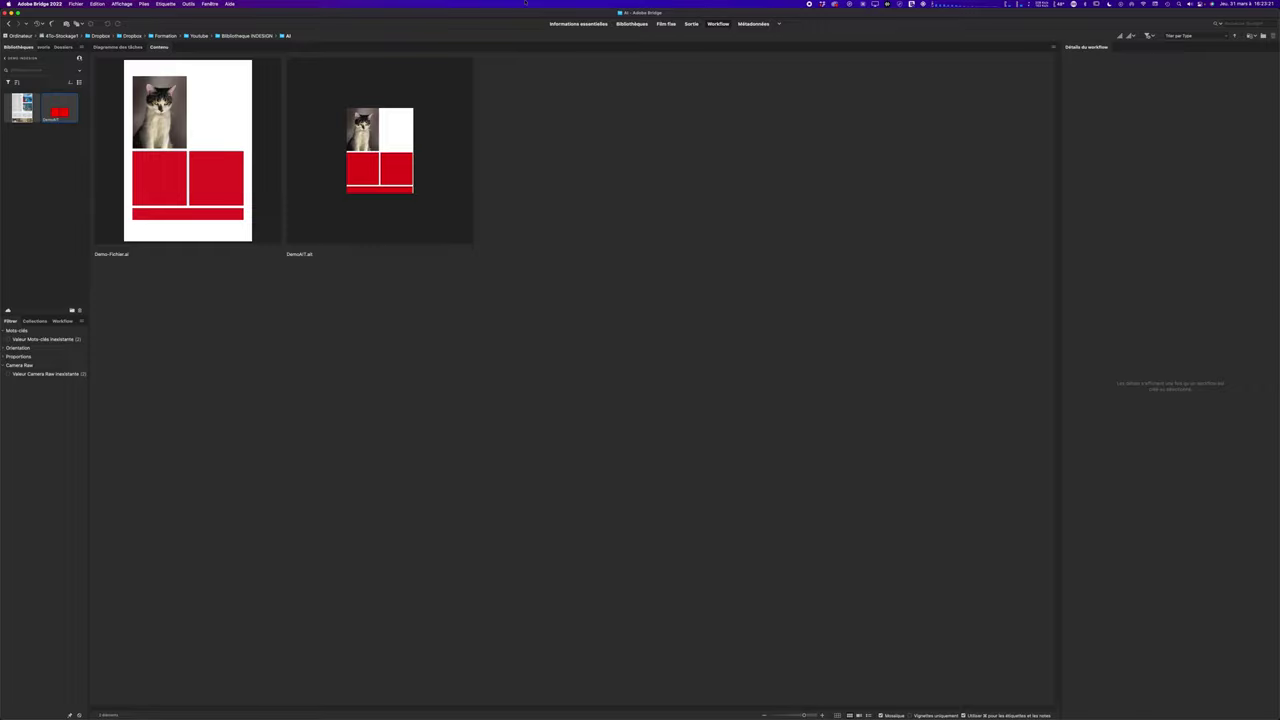
# Add the Photoshop template DemoPSDT copie.psdt from the PS folder of Bibliotheque INDESIGN to the Demo Indesign library
pyautogui.click(250, 36)
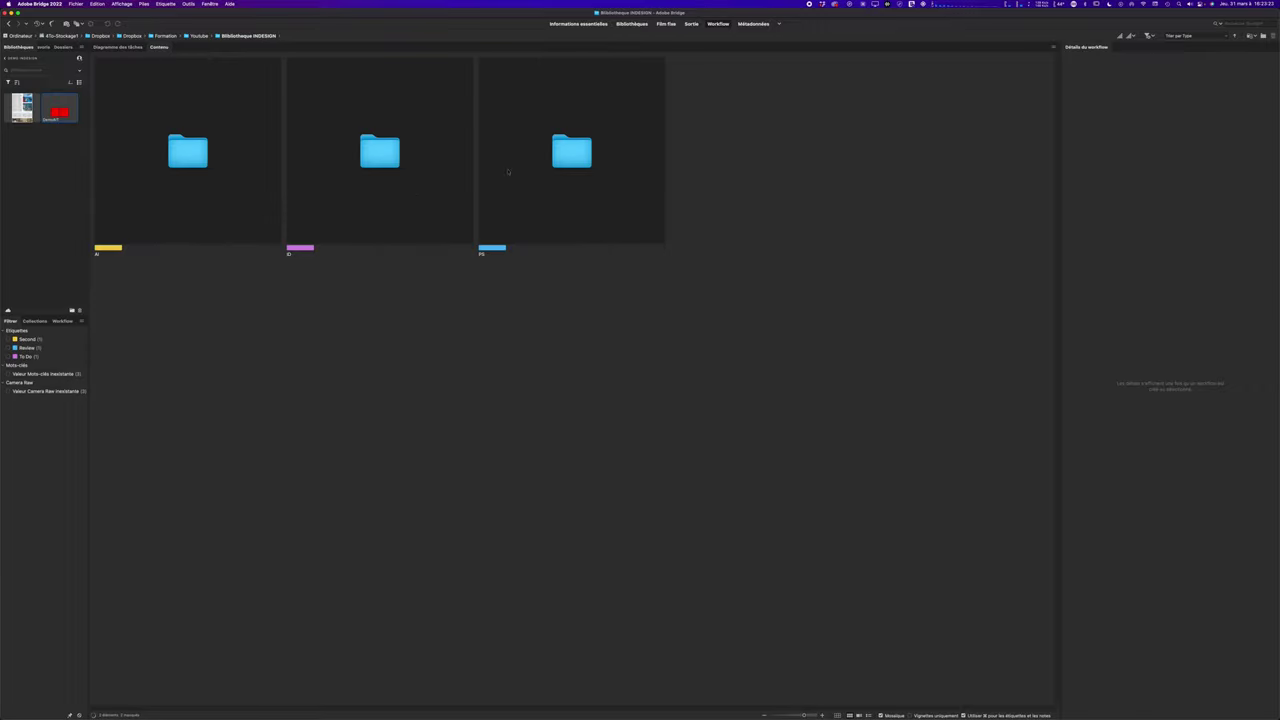
pyautogui.doubleClick(563, 165)
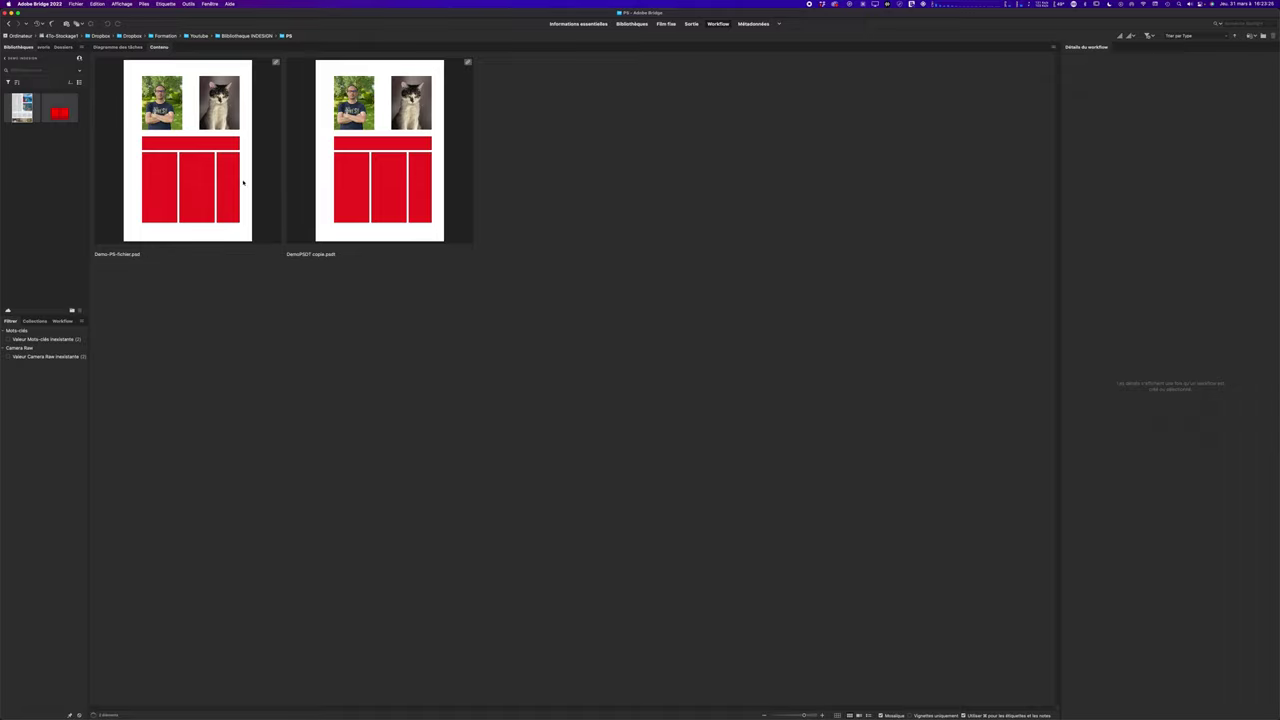
pyautogui.click(146, 161)
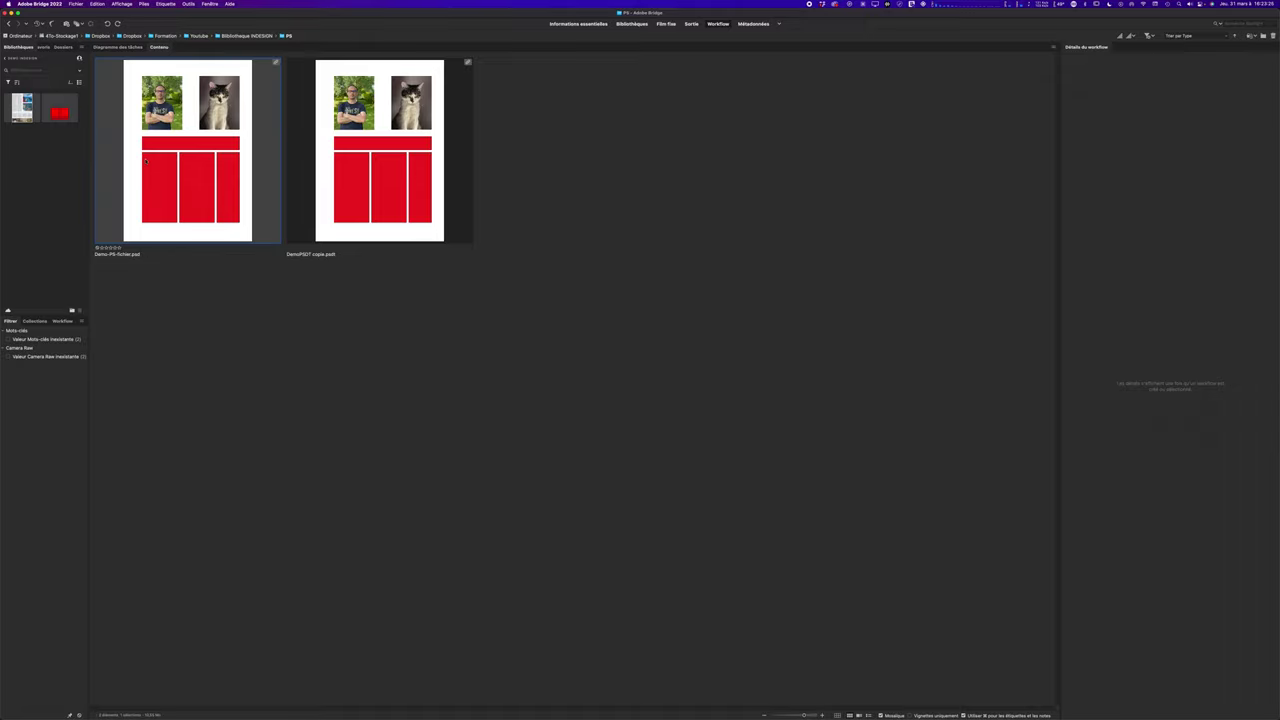
pyautogui.click(410, 146)
pyautogui.moveTo(408, 146); pyautogui.dragTo(63, 165)
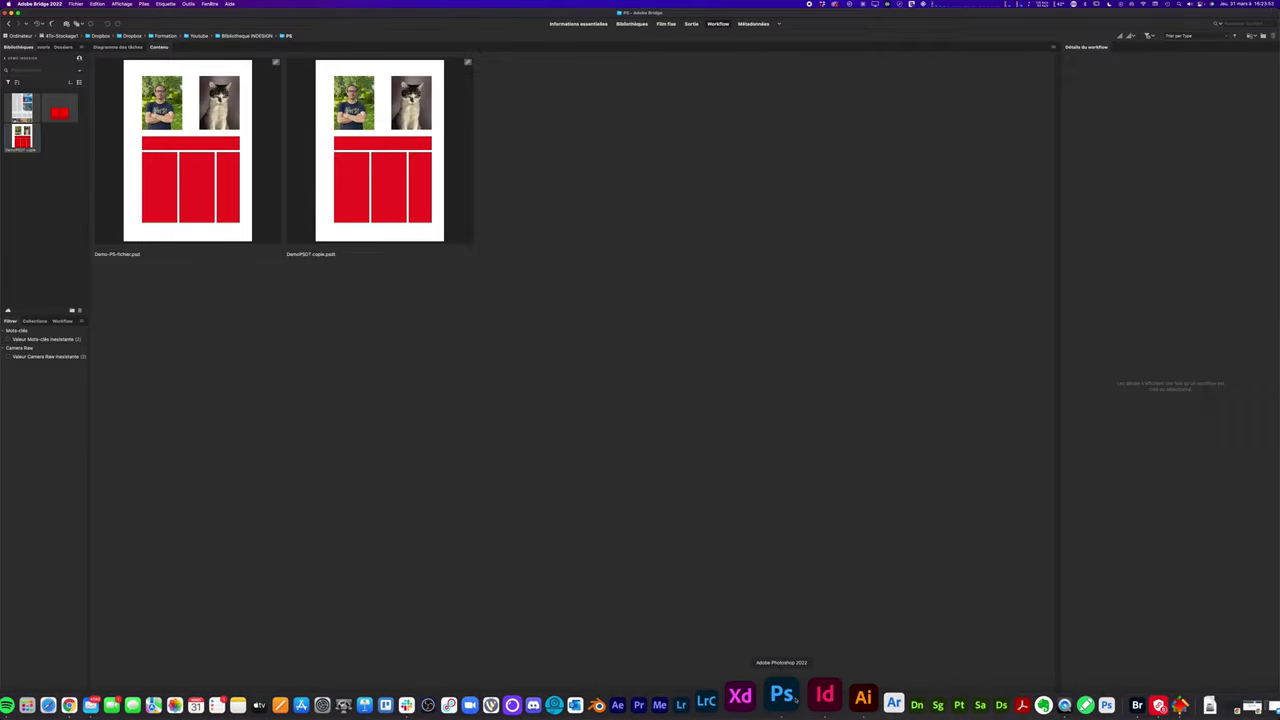
# Switch to Photoshop and open a new document from the DemoPSDT copie template in the Demo Indesign library
pyautogui.click(782, 695)
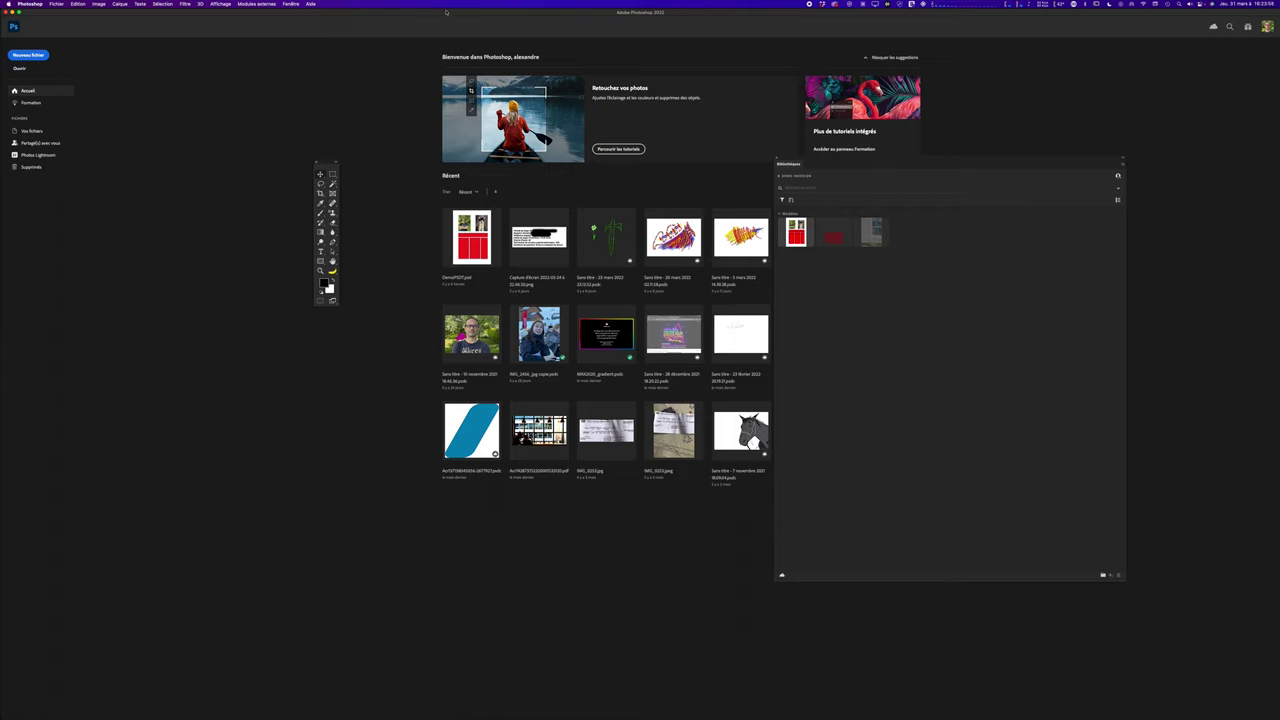
pyautogui.click(290, 4)
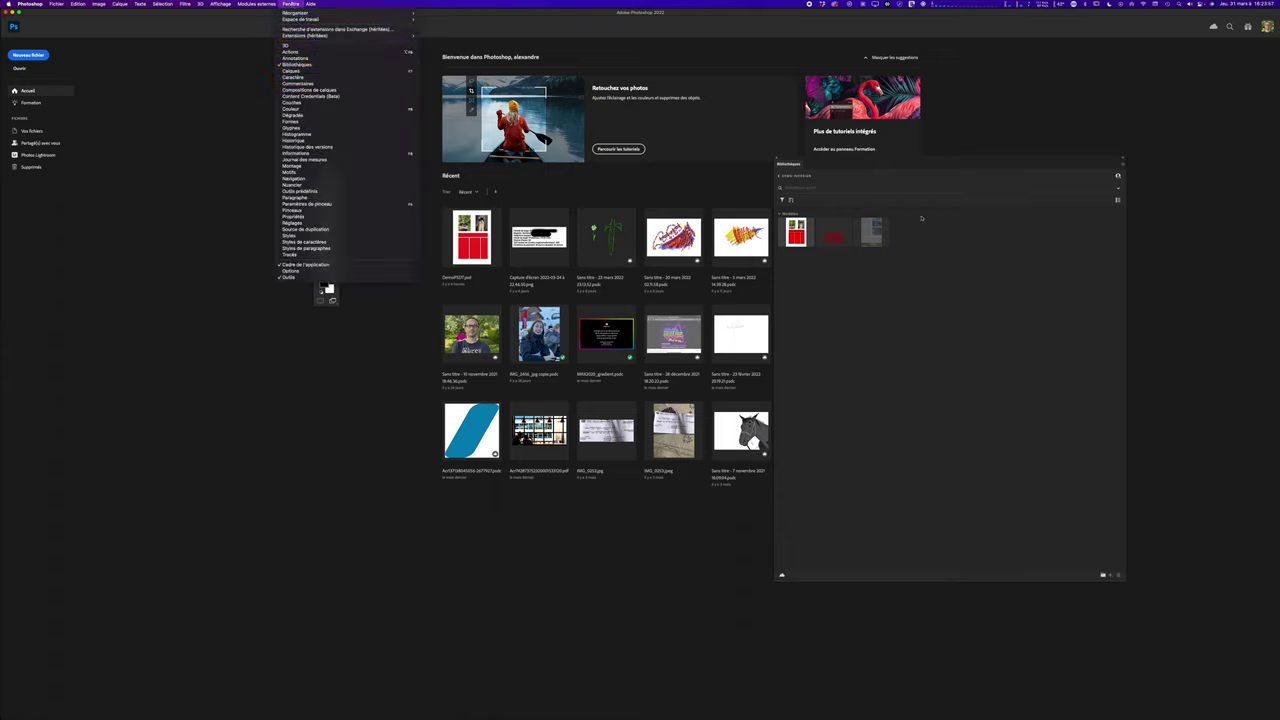
pyautogui.click(1035, 317)
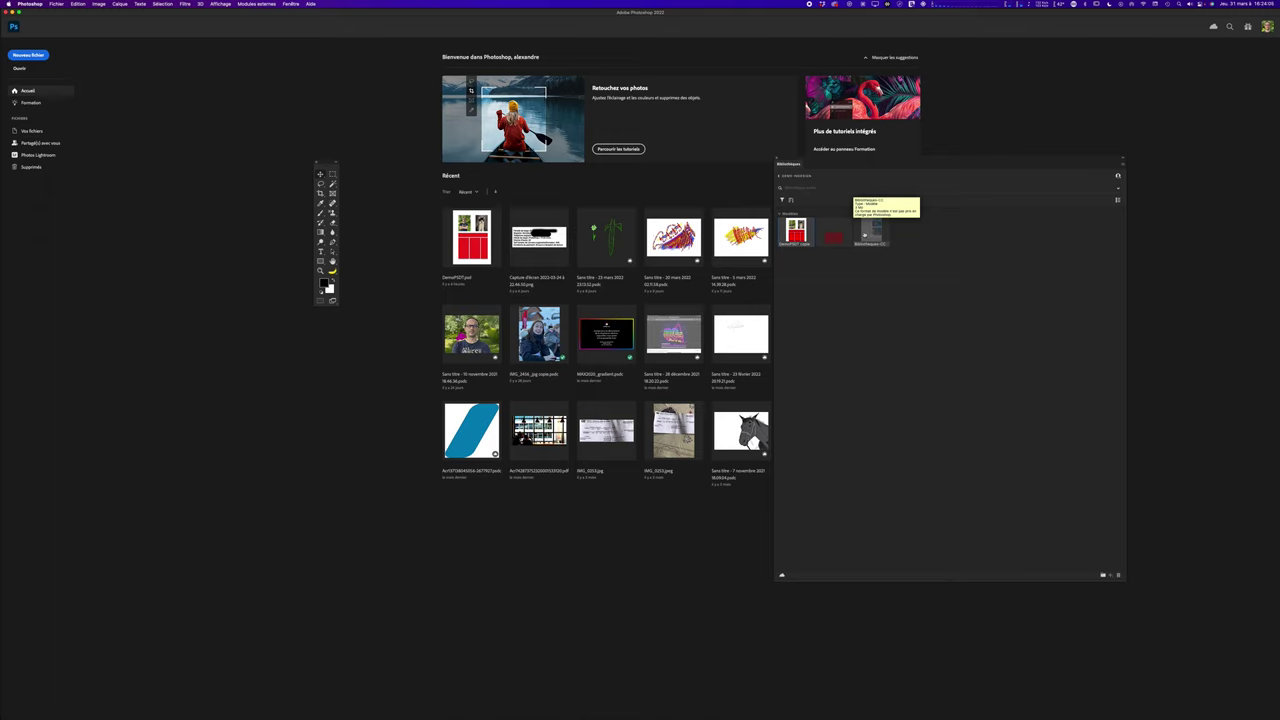
pyautogui.rightClick(796, 229)
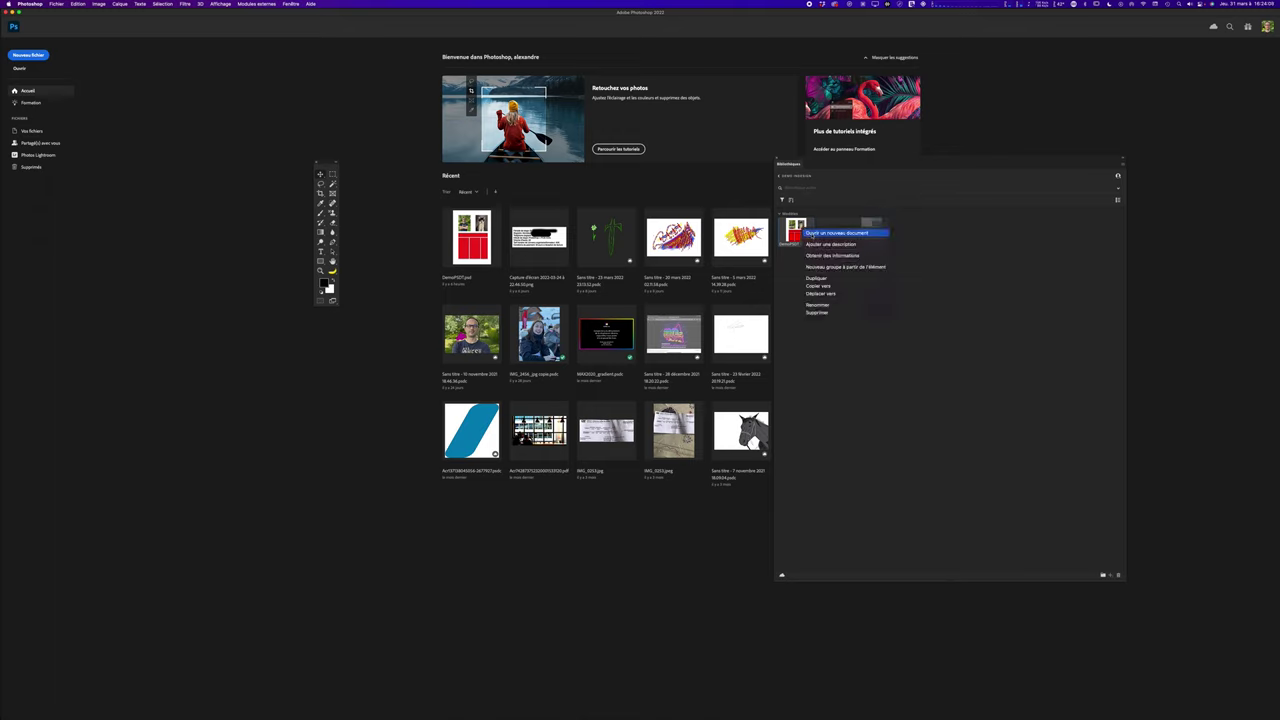
pyautogui.click(811, 234)
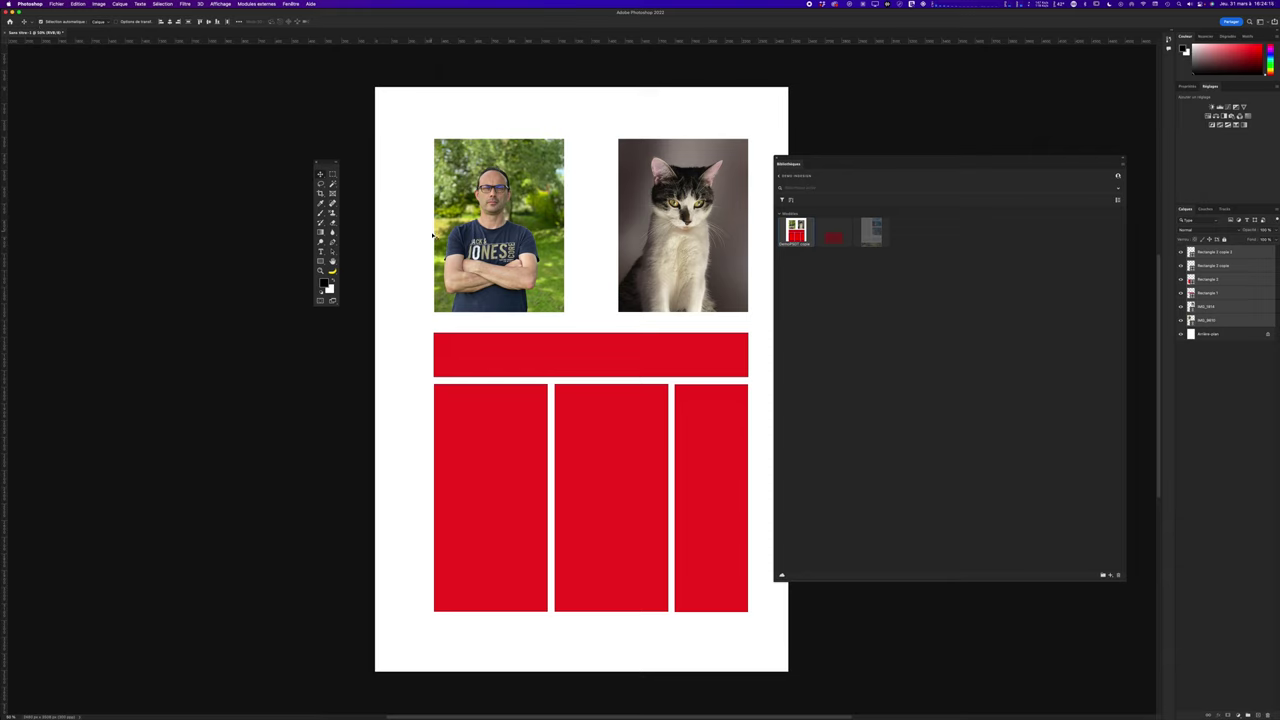
# Shift the selected image and rectangle layers together slightly down and to the left on the canvas
pyautogui.moveTo(432, 235); pyautogui.dragTo(489, 207)
pyautogui.click(291, 4)
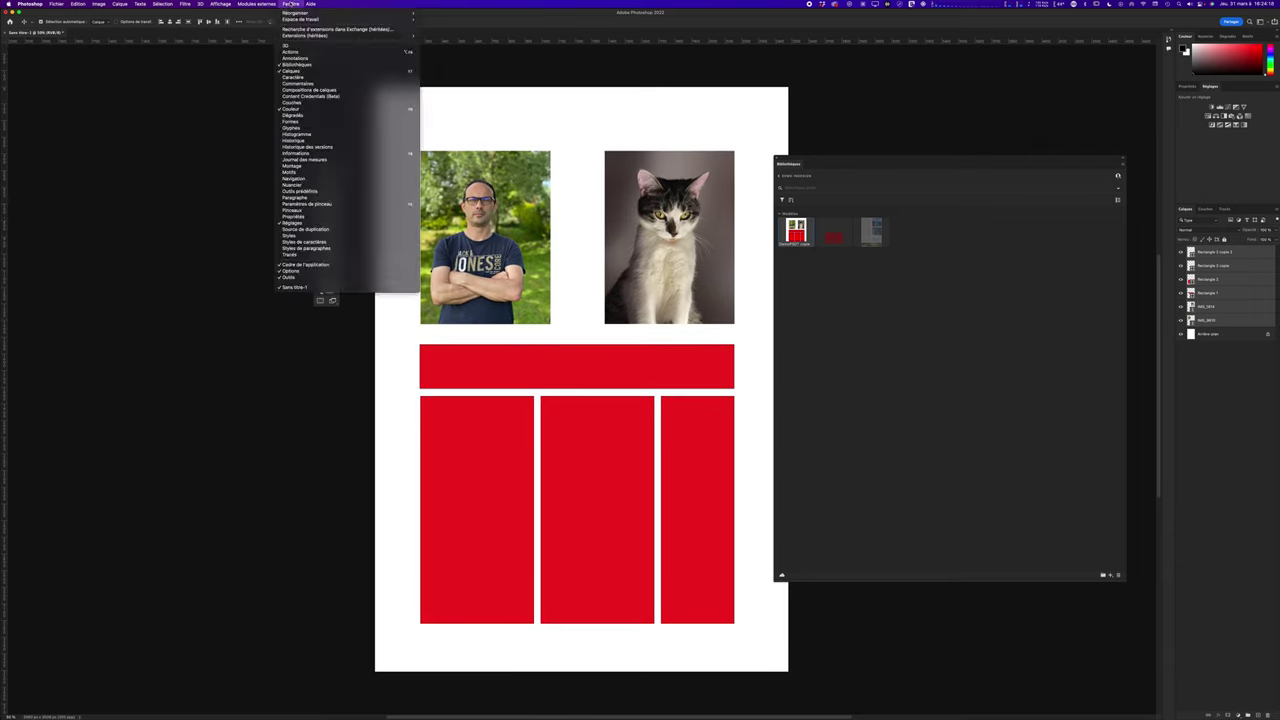
pyautogui.click(1065, 313)
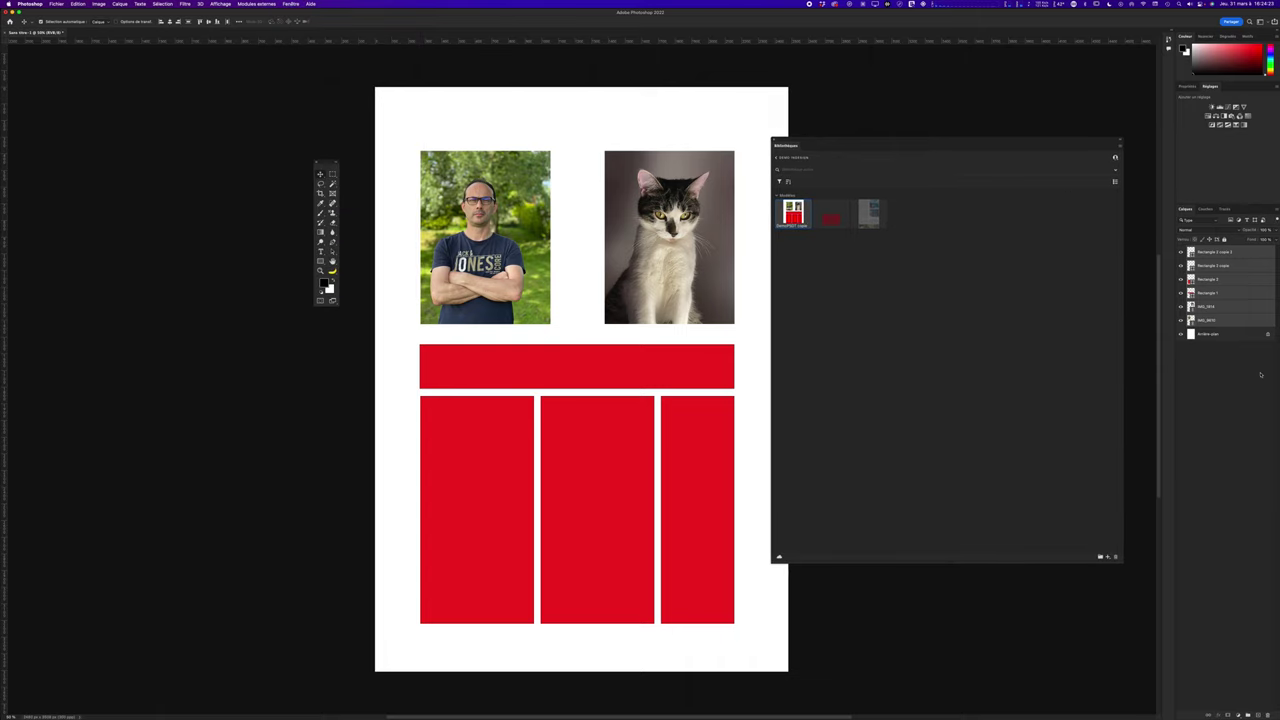
# Examine the embedded image of the IMG_1814 smart object, keeping its incorporated colour profile, and quit Photoshop without saving the document
pyautogui.click(1235, 349)
pyautogui.click(1195, 322)
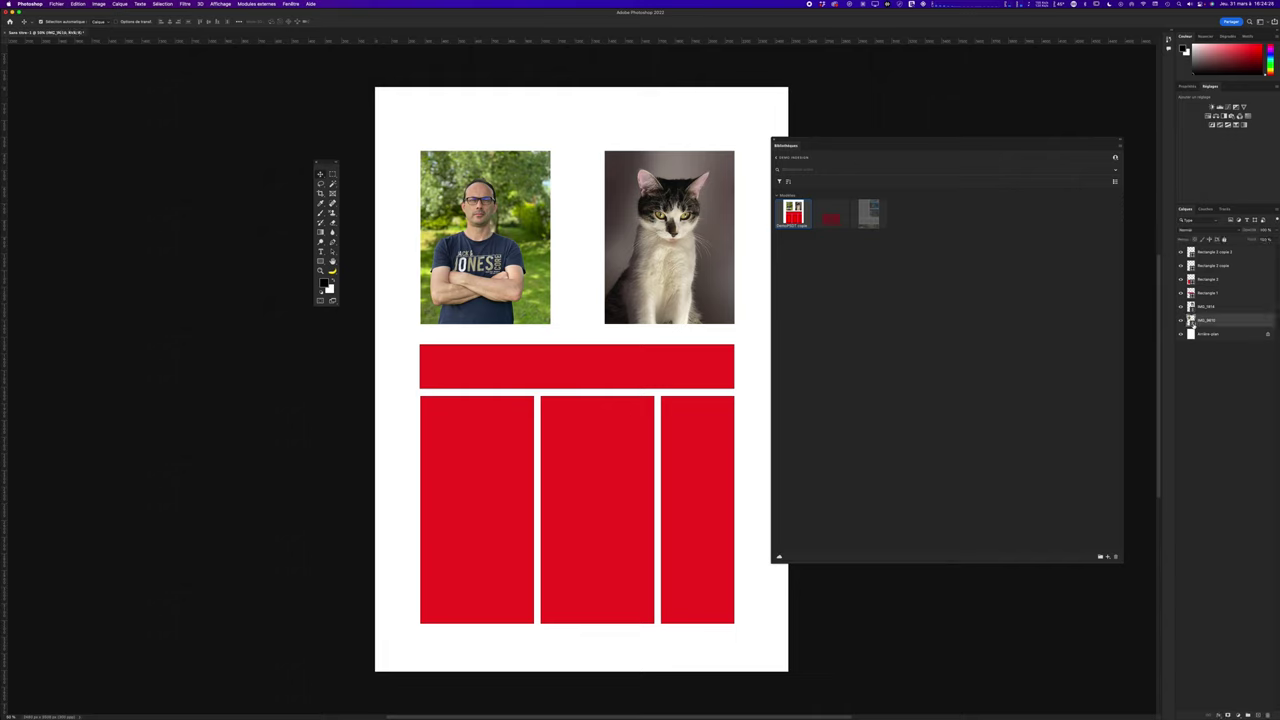
pyautogui.click(1192, 308)
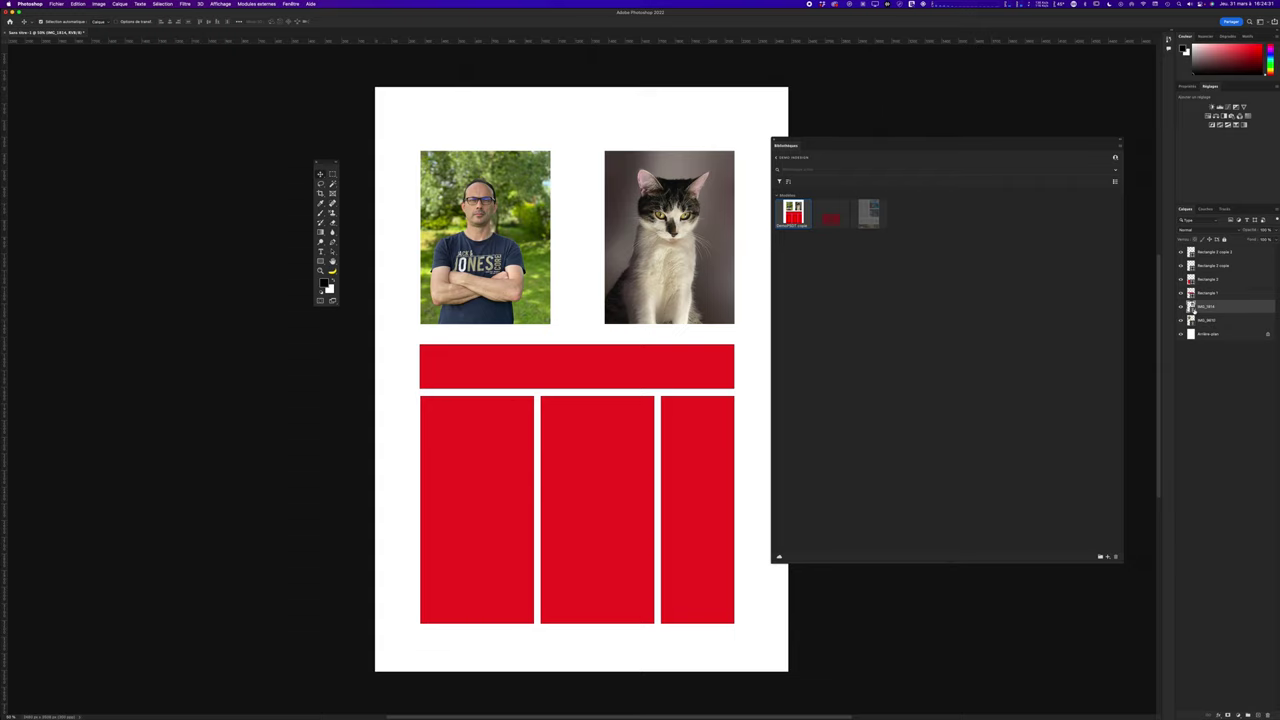
pyautogui.doubleClick(1191, 308)
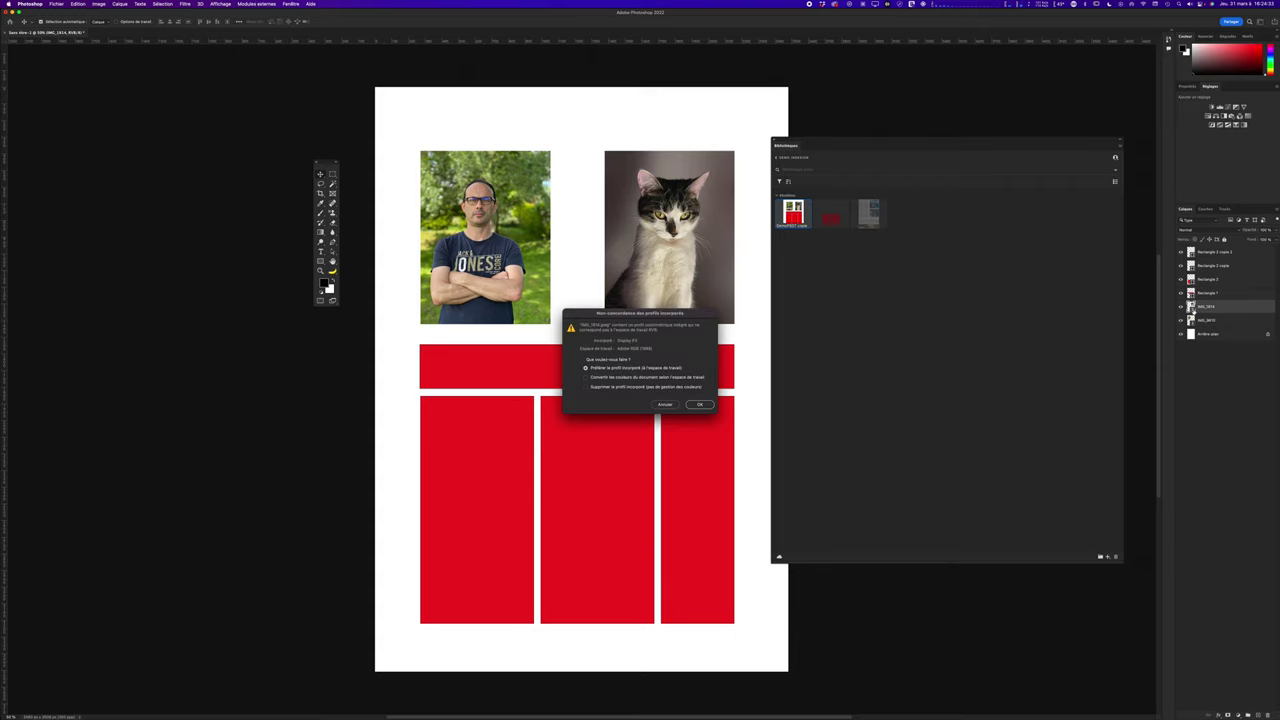
pyautogui.click(699, 404)
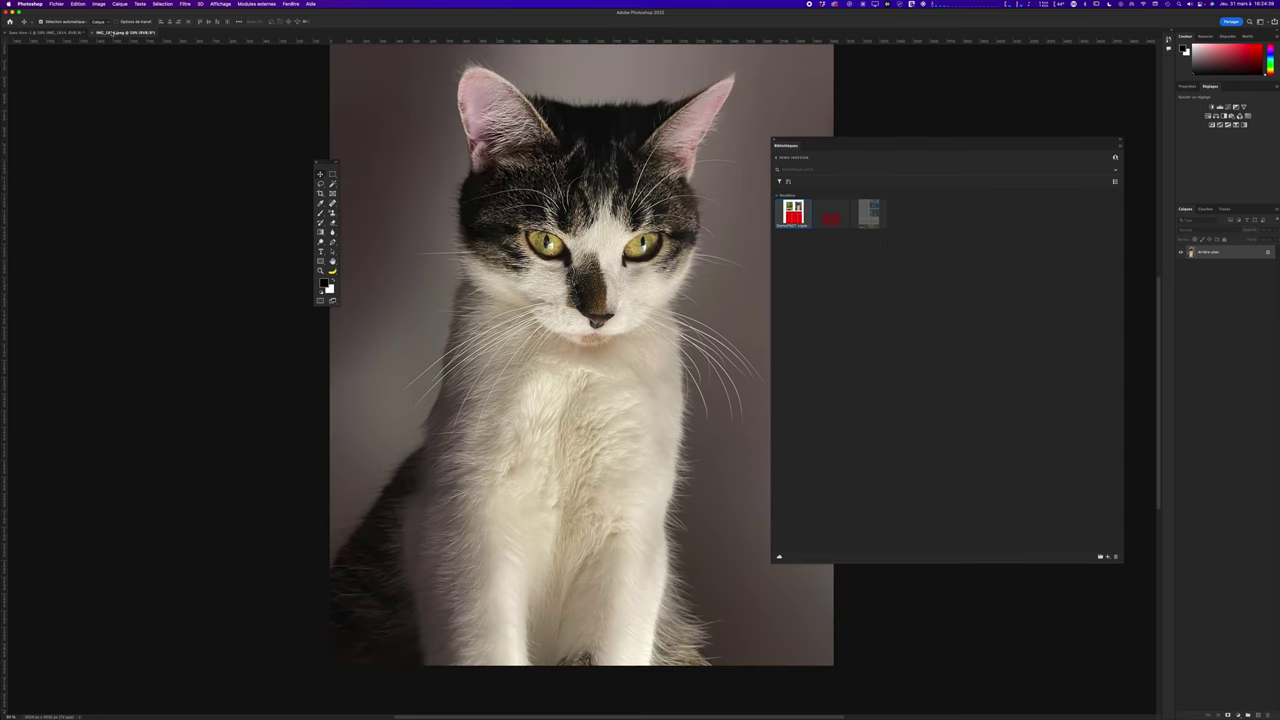
pyautogui.press('super+w')
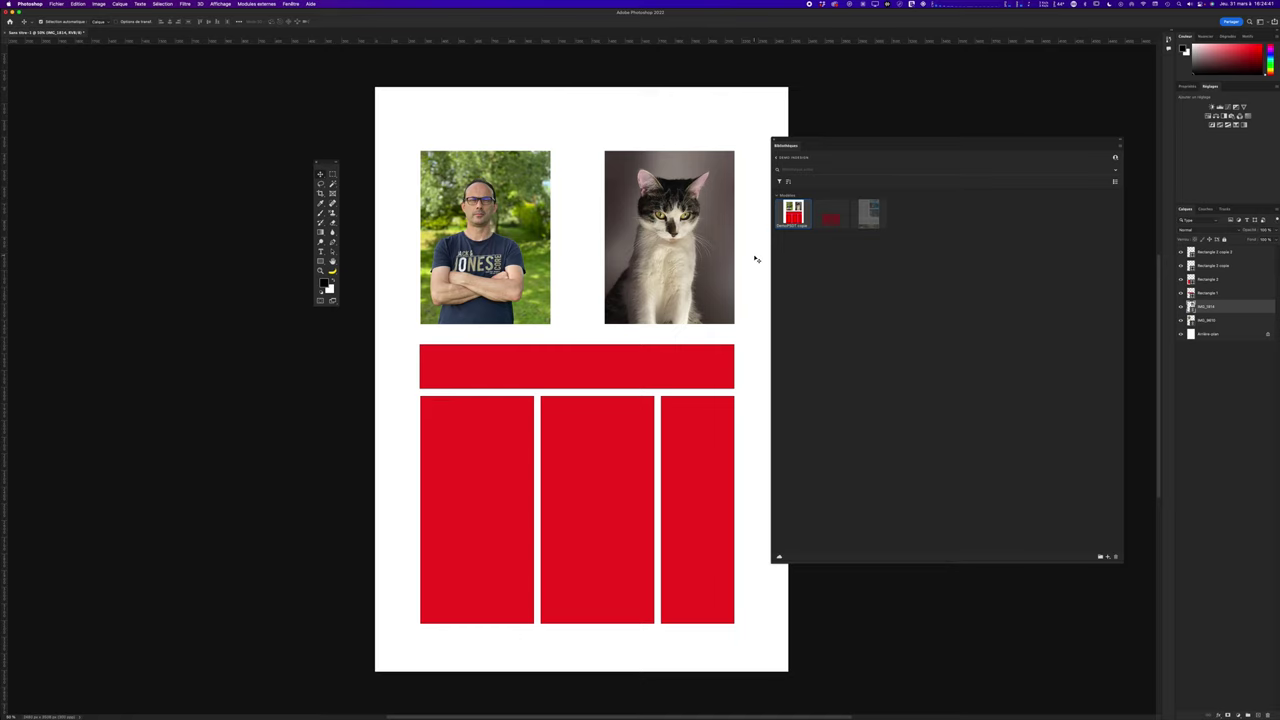
pyautogui.press('super+q')
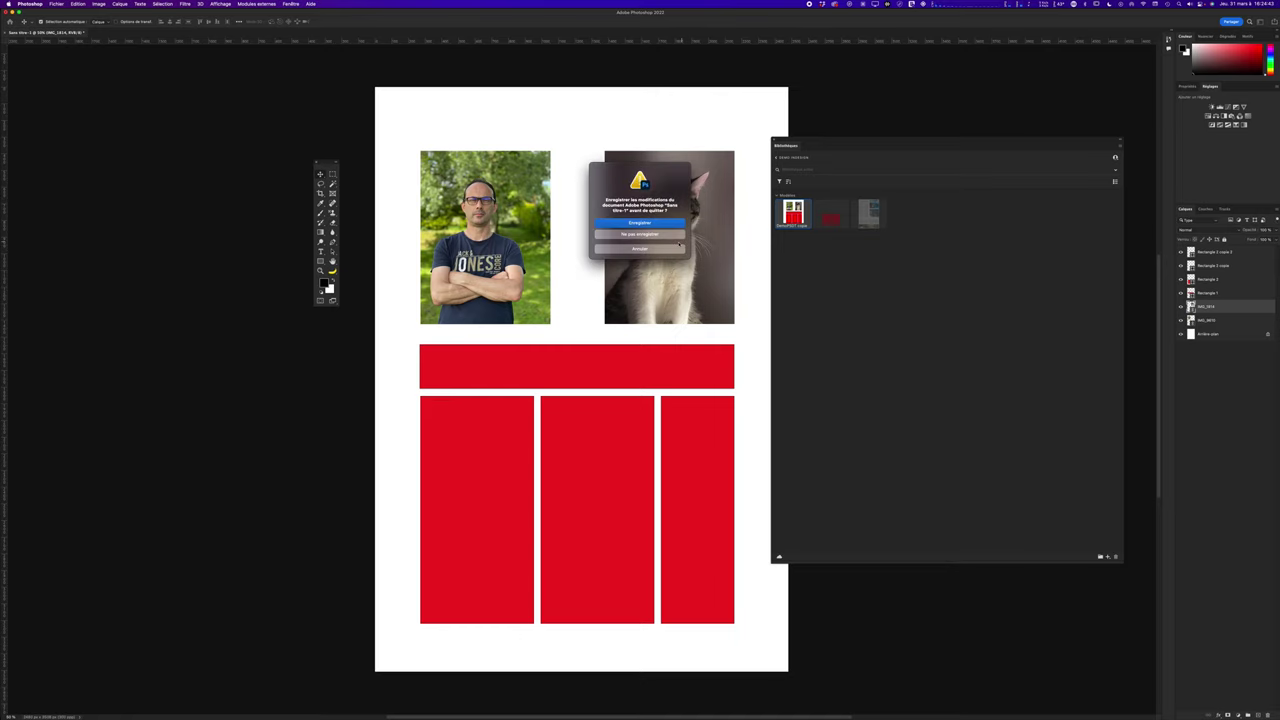
pyautogui.click(645, 234)
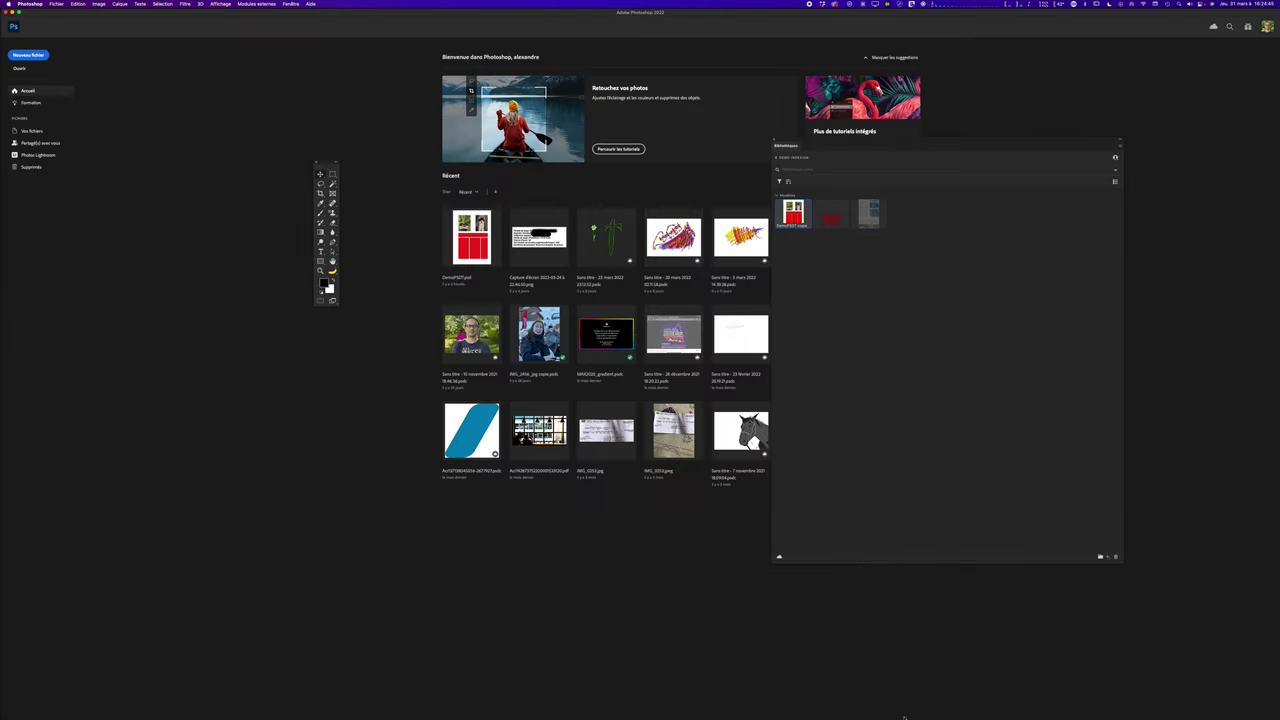
# Return to Adobe Bridge and select the DemoAIT template in the Demo Indesign library
pyautogui.press('super+Tab')
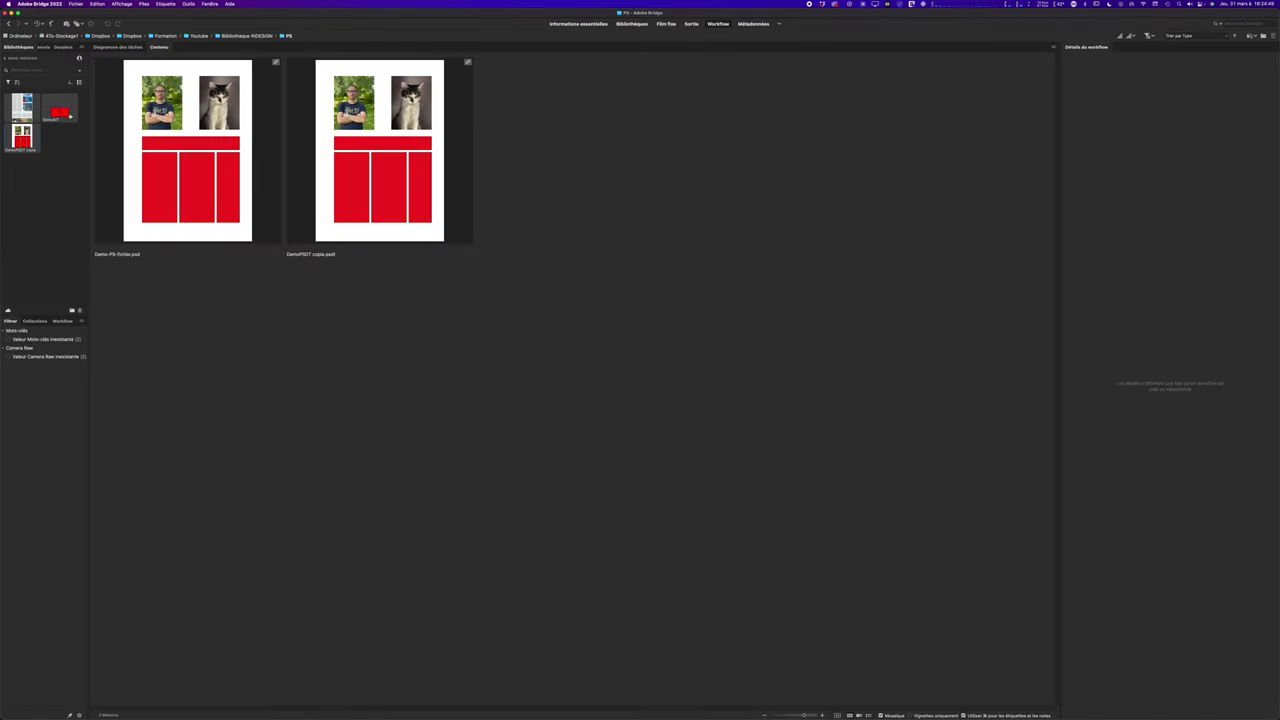
pyautogui.click(218, 232)
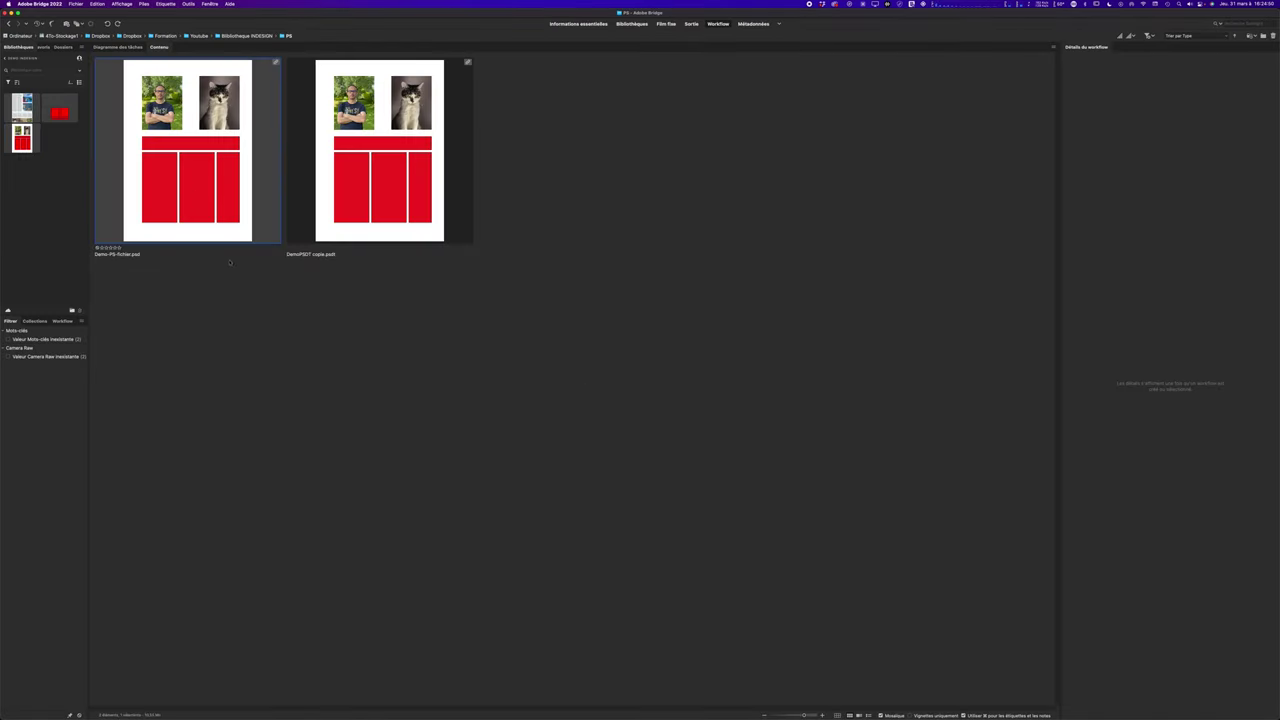
pyautogui.click(64, 117)
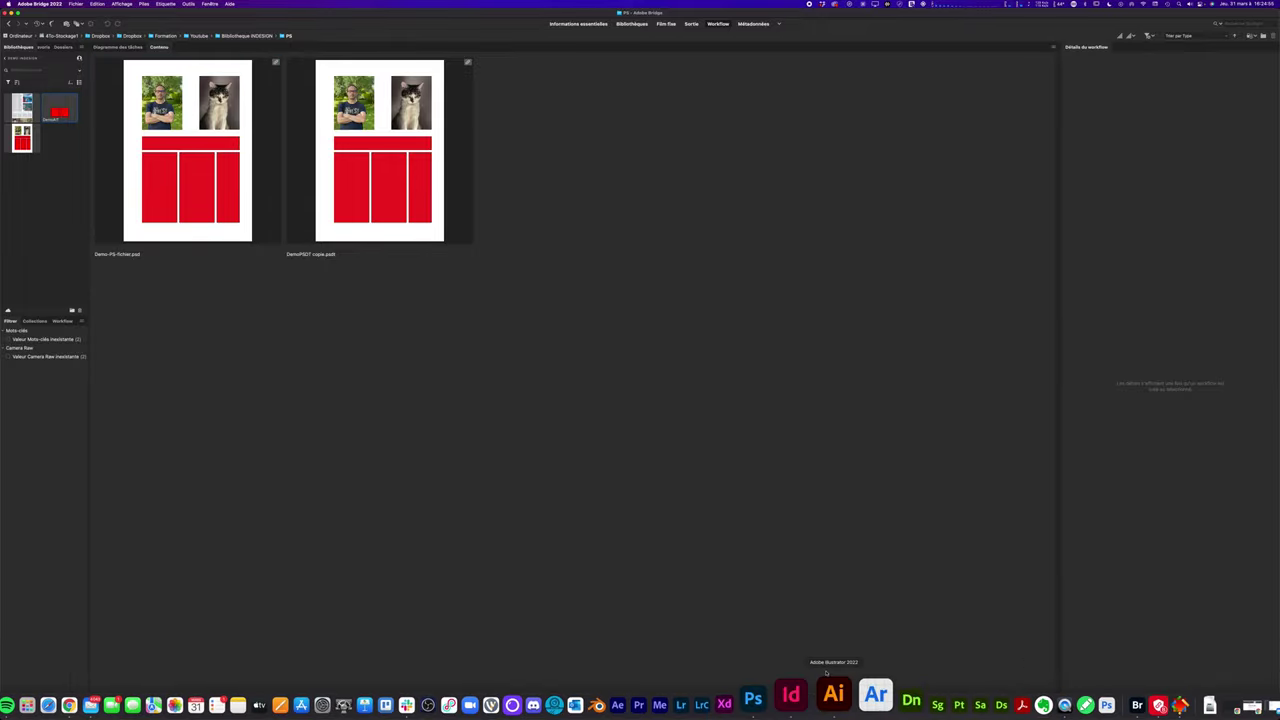
# Switch to Illustrator and show the Libraries panel with the Demo Indesign templates
pyautogui.click(830, 695)
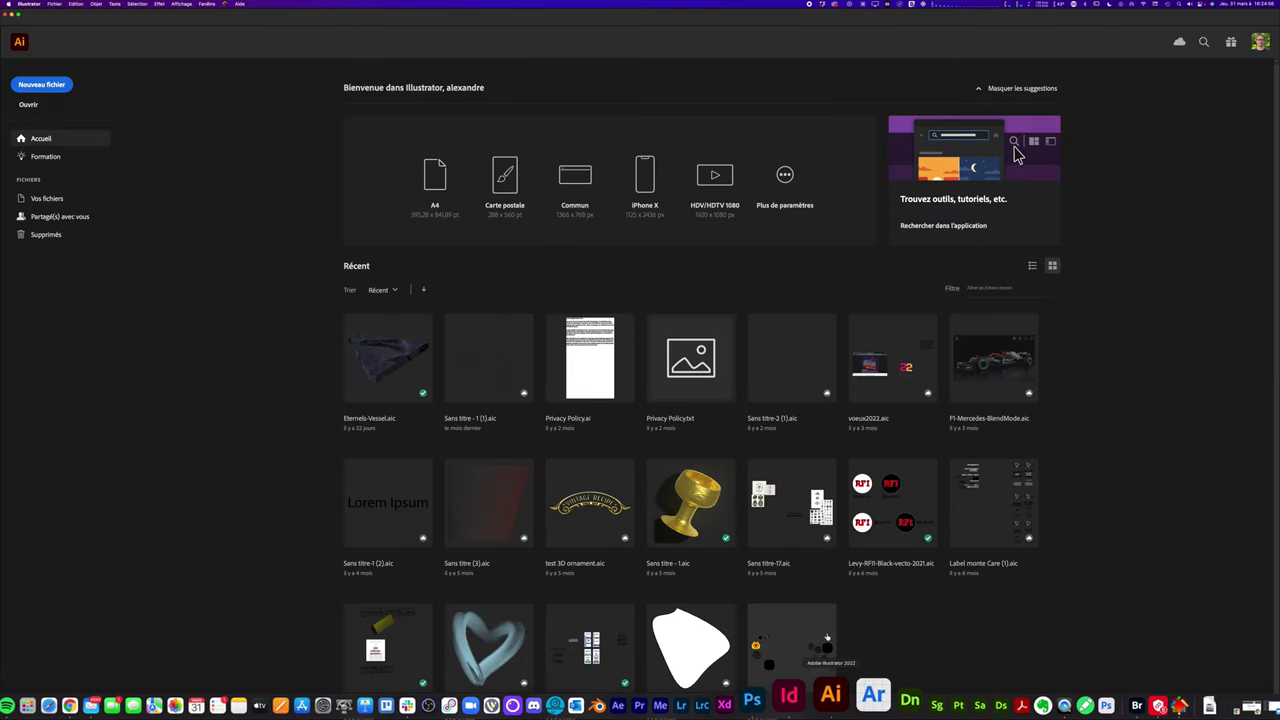
pyautogui.click(212, 5)
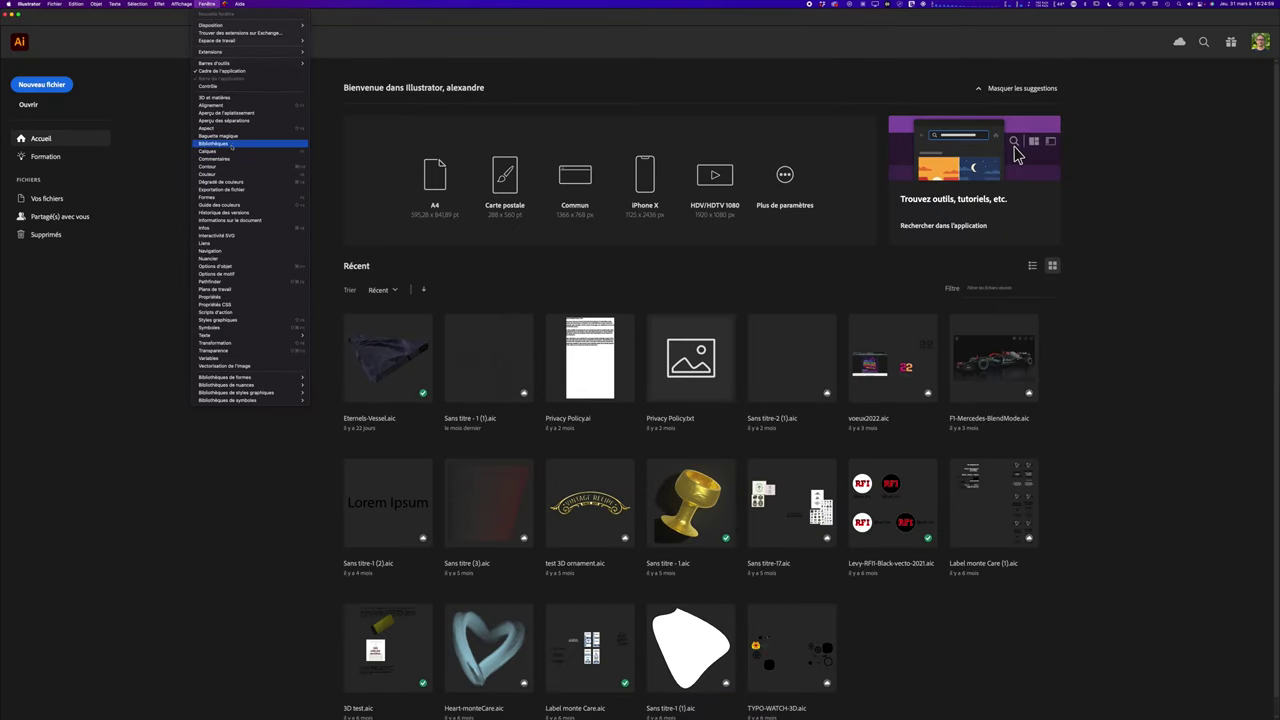
pyautogui.click(231, 146)
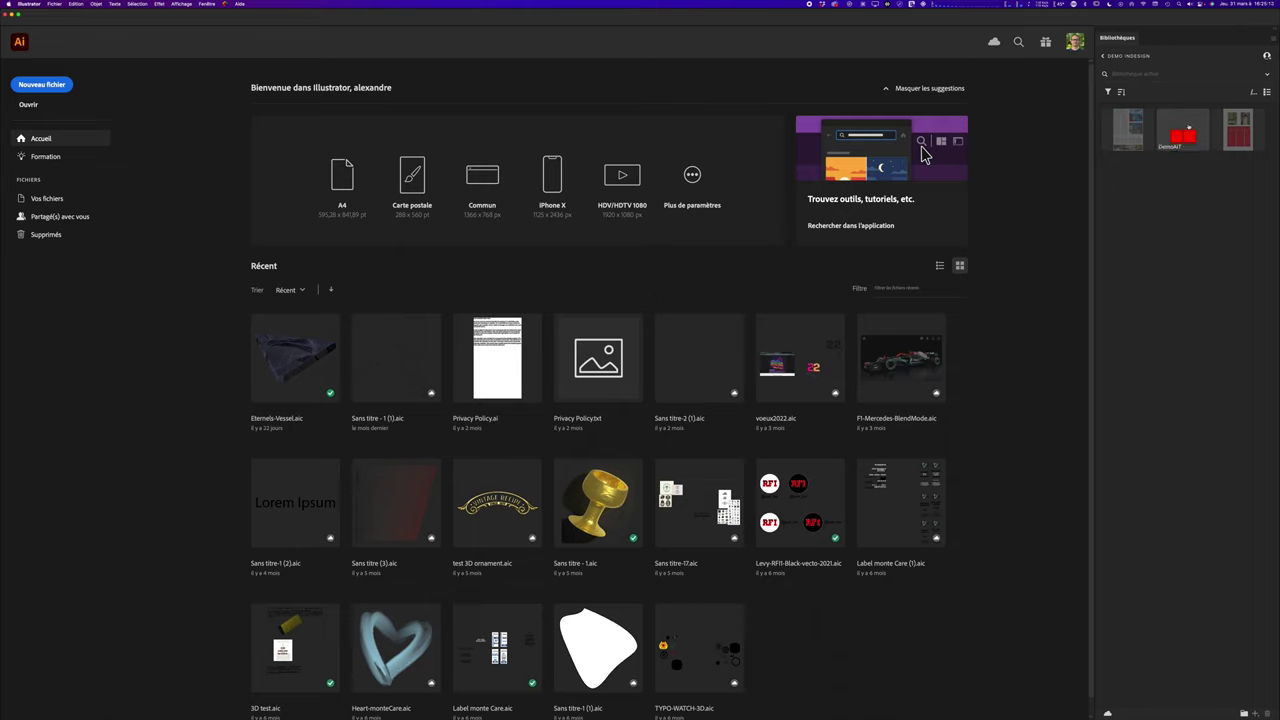
# Create a new document from the DemoAIT template in the Demo Indesign library and expand Calque 1 to list its objects
pyautogui.rightClick(1180, 127)
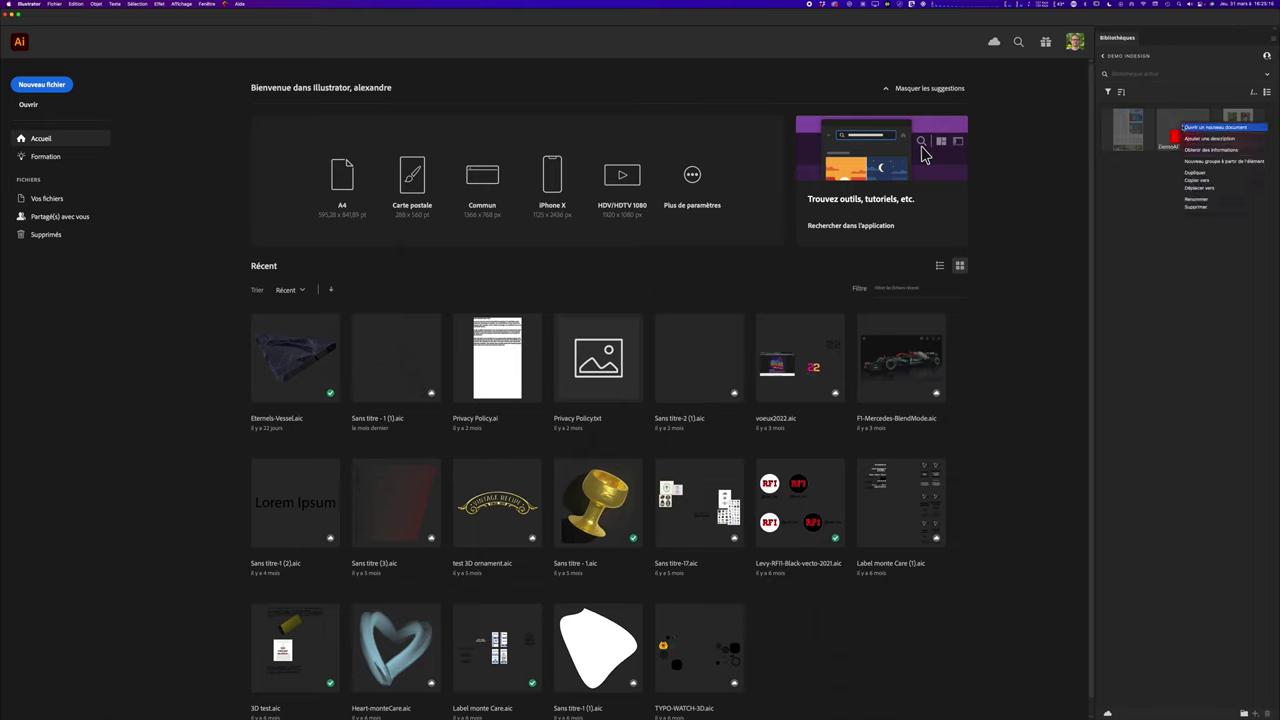
pyautogui.click(1184, 127)
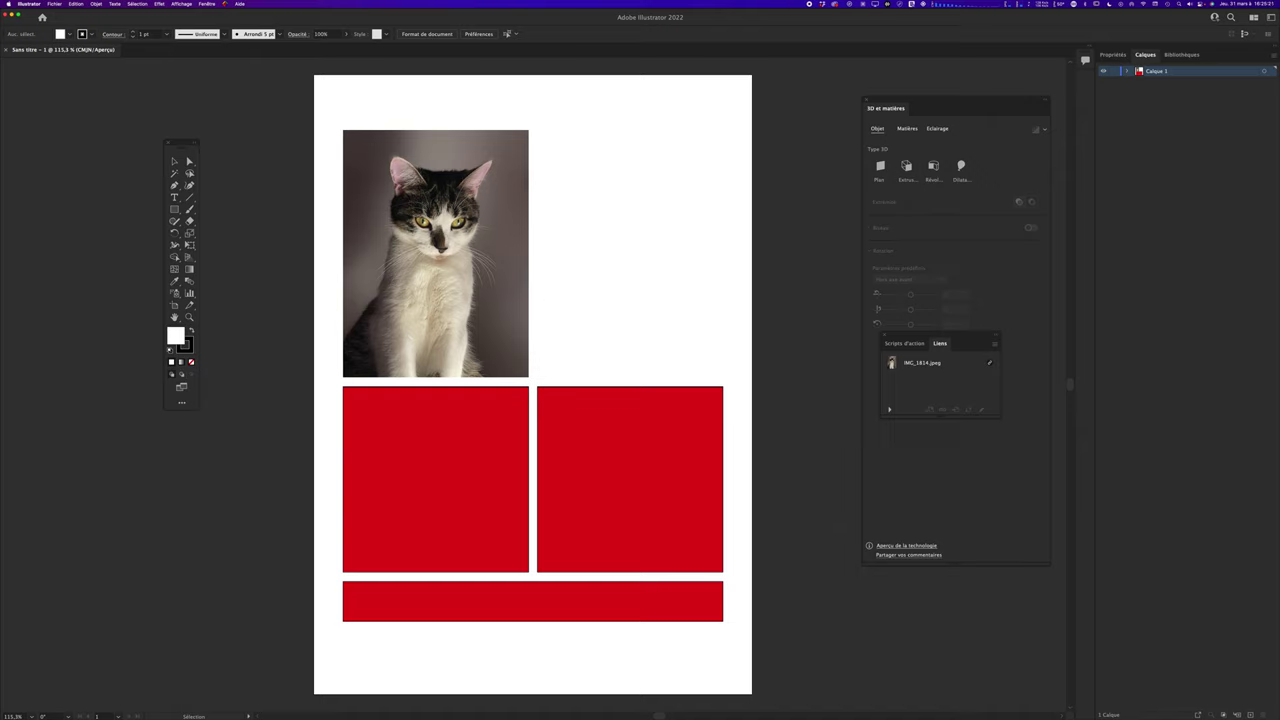
pyautogui.click(1128, 72)
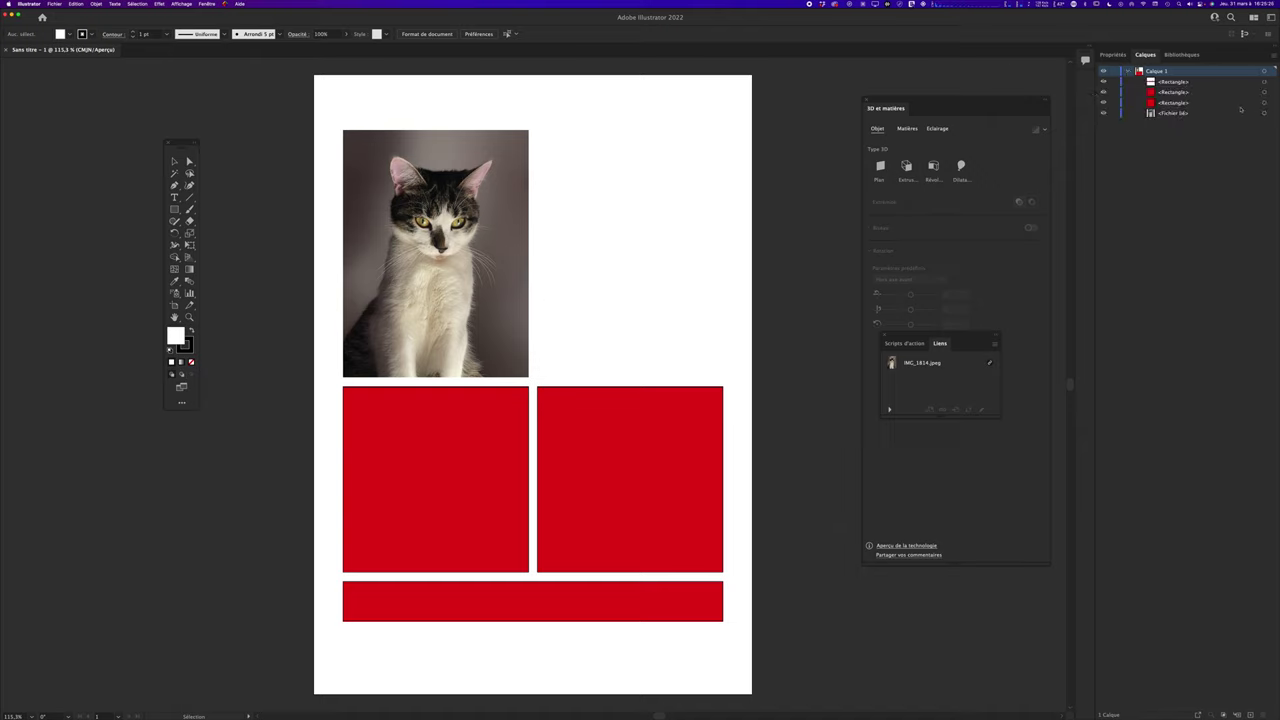
# Select the cat photo, examine the link details of IMG_1814.jpeg, and close the document
pyautogui.click(431, 236)
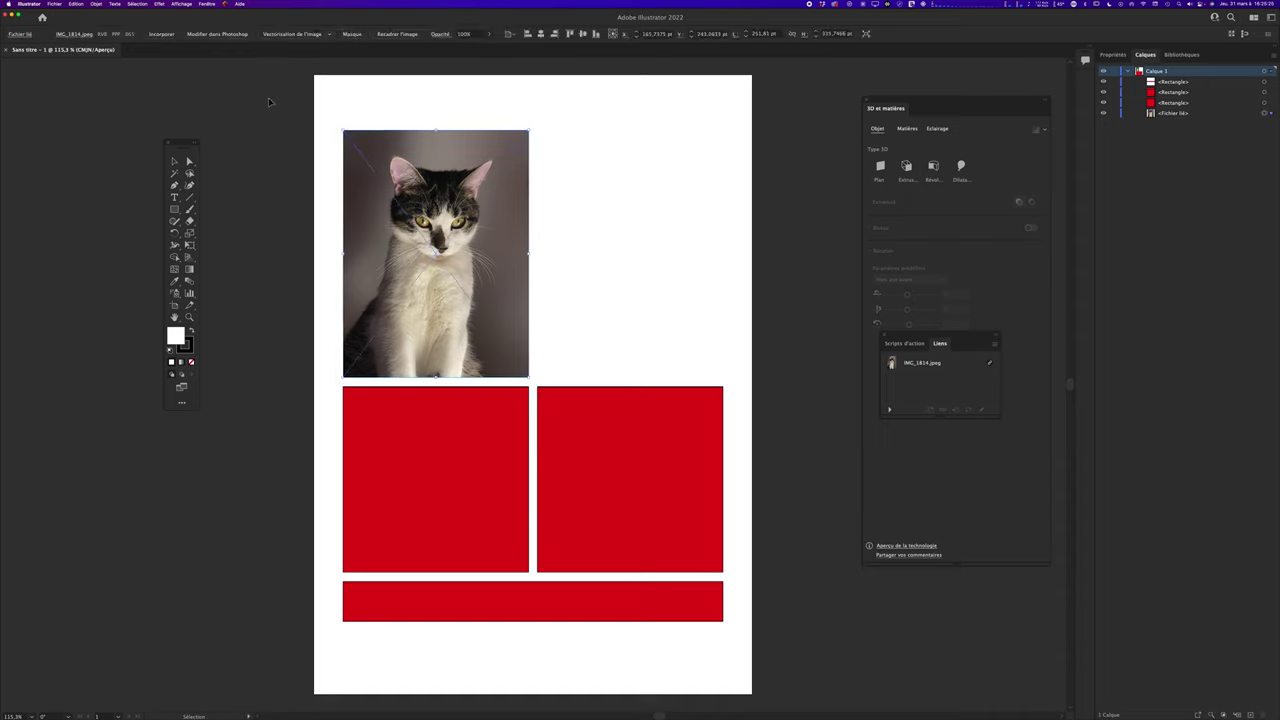
pyautogui.click(206, 4)
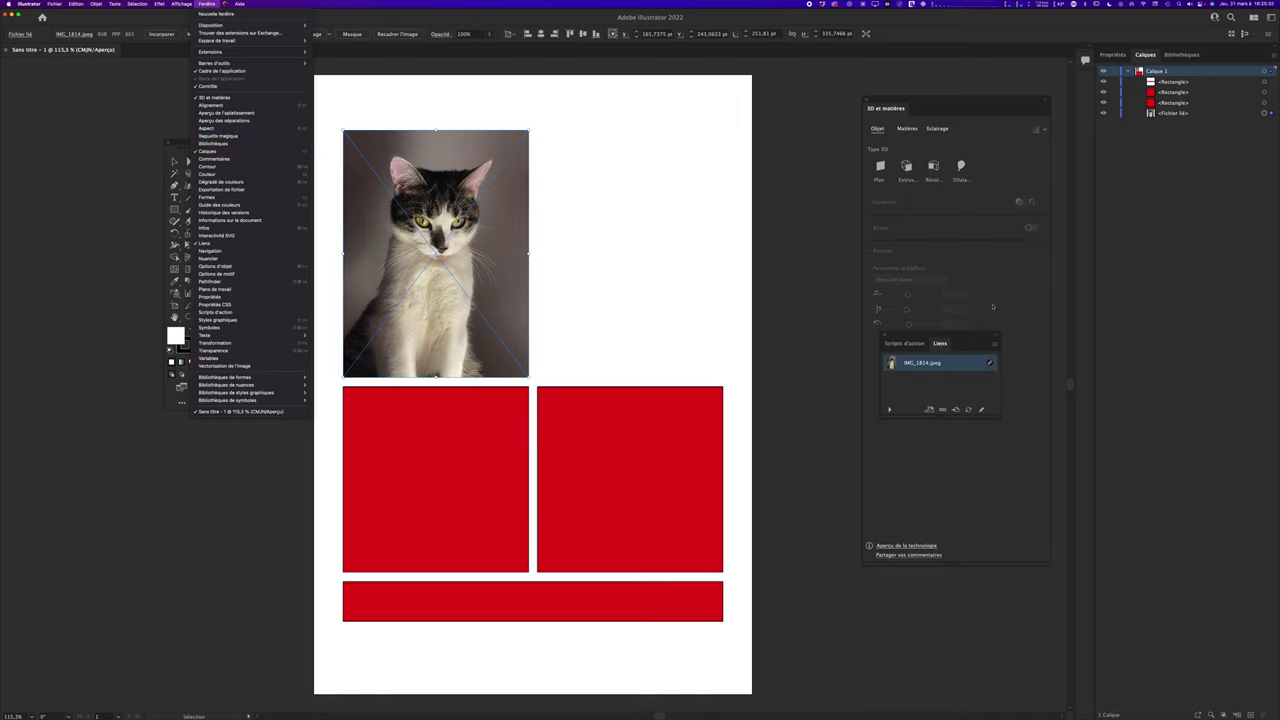
pyautogui.click(886, 410)
pyautogui.click(886, 410)
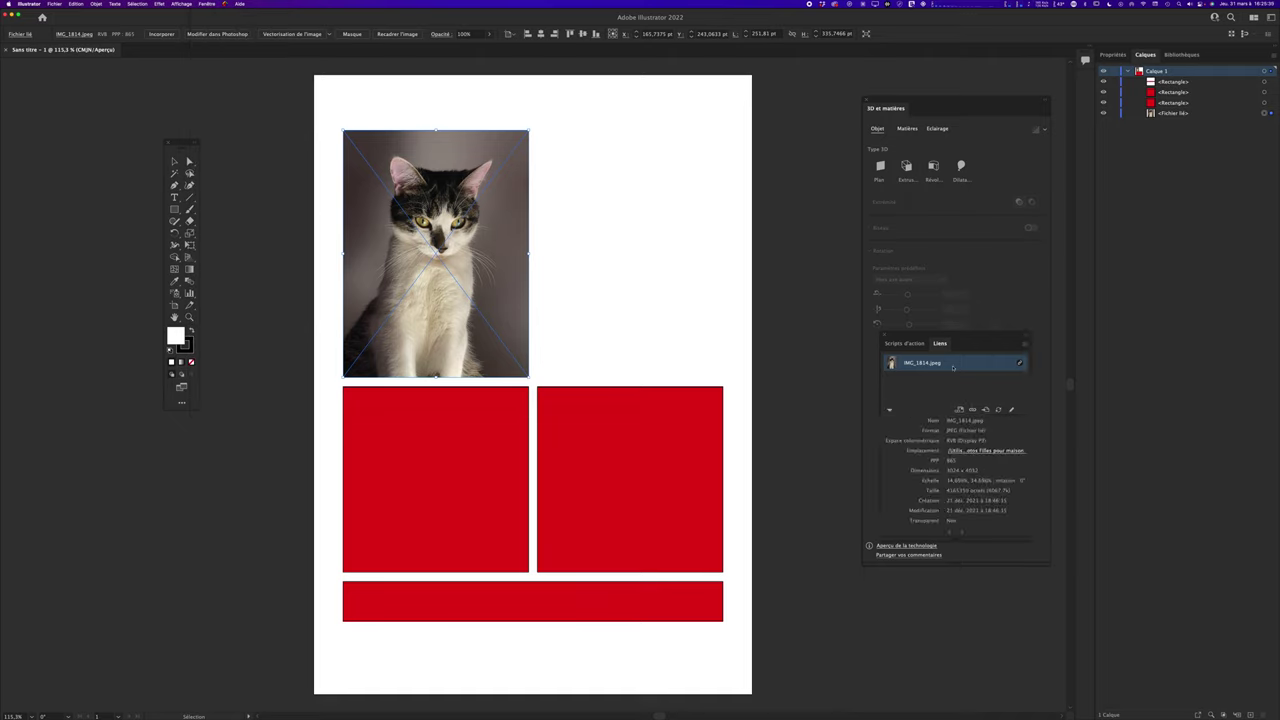
pyautogui.press('a')
pyautogui.press('super+w')
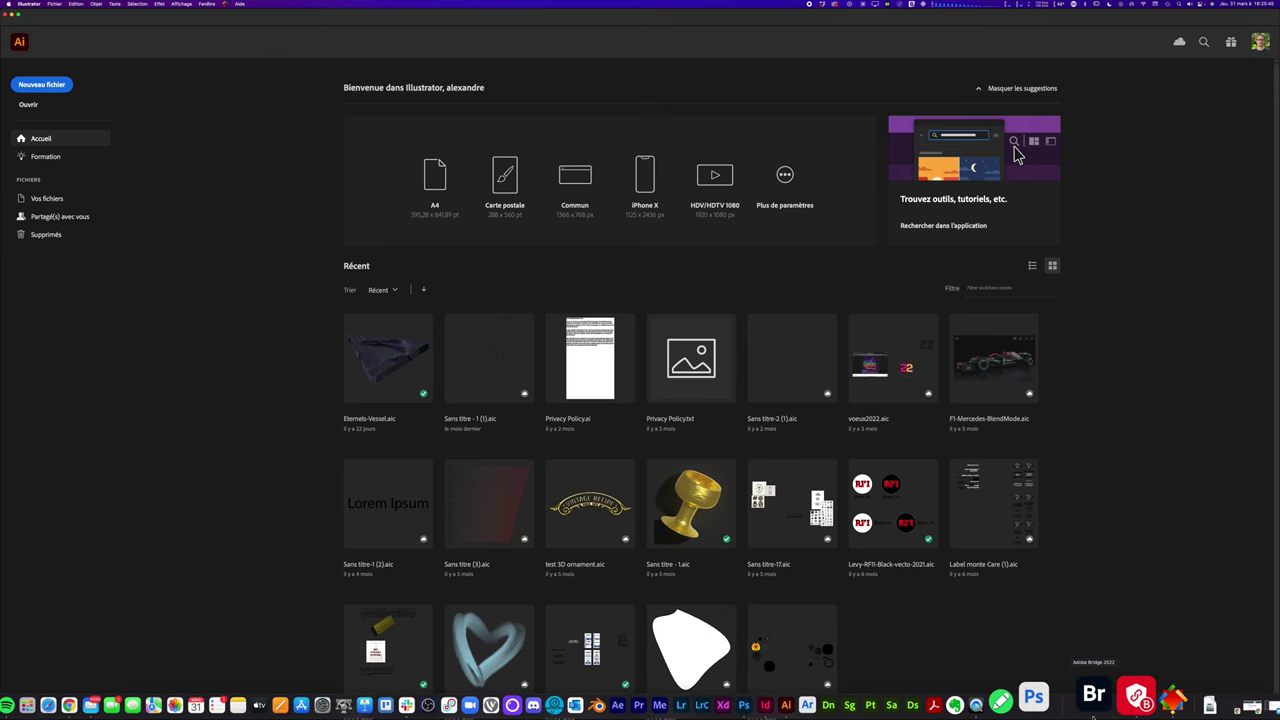
# Switch to Adobe Bridge, view the ID folder inside Bibliotheque INDESIGN, and return to that parent folder to open PS
pyautogui.click(1094, 698)
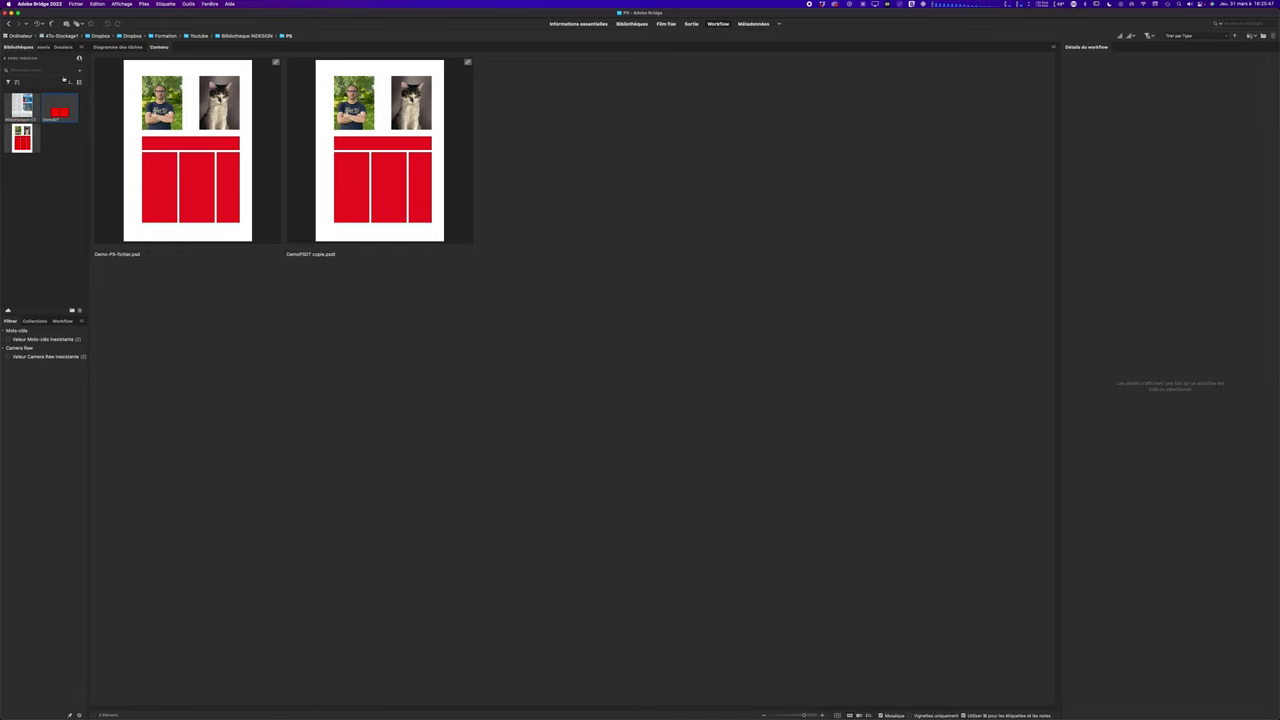
pyautogui.click(268, 36)
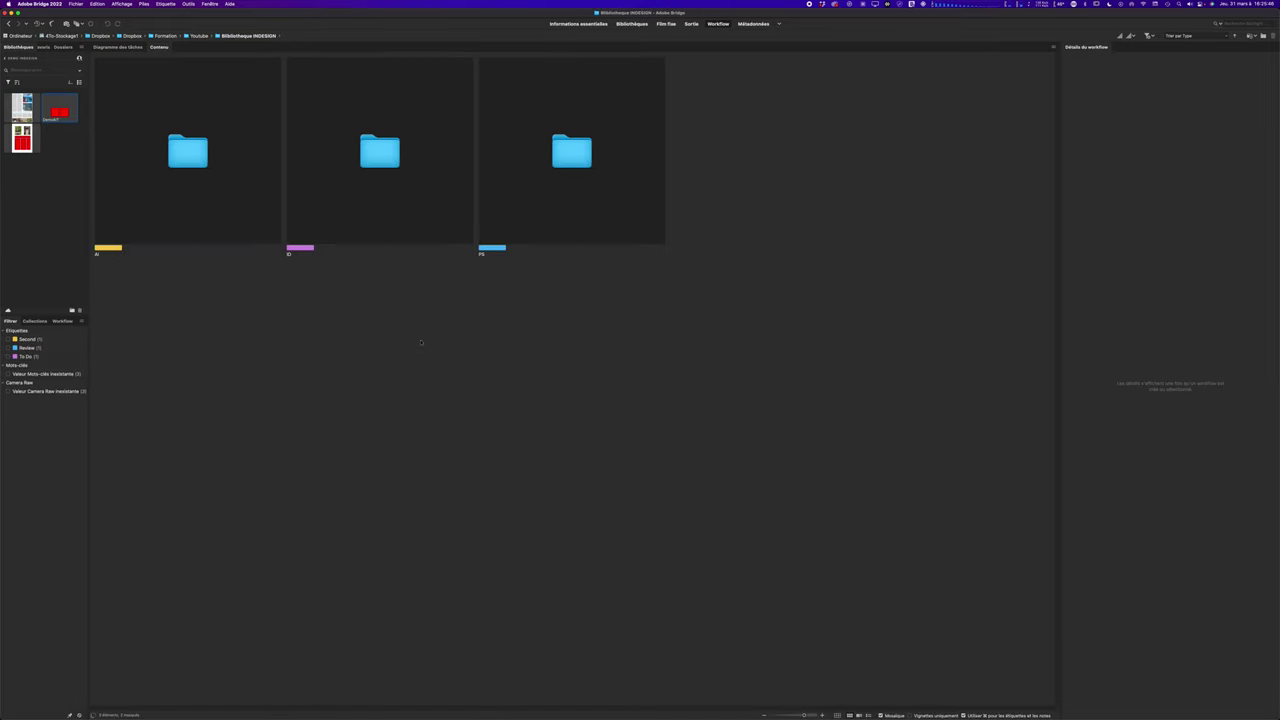
pyautogui.doubleClick(399, 154)
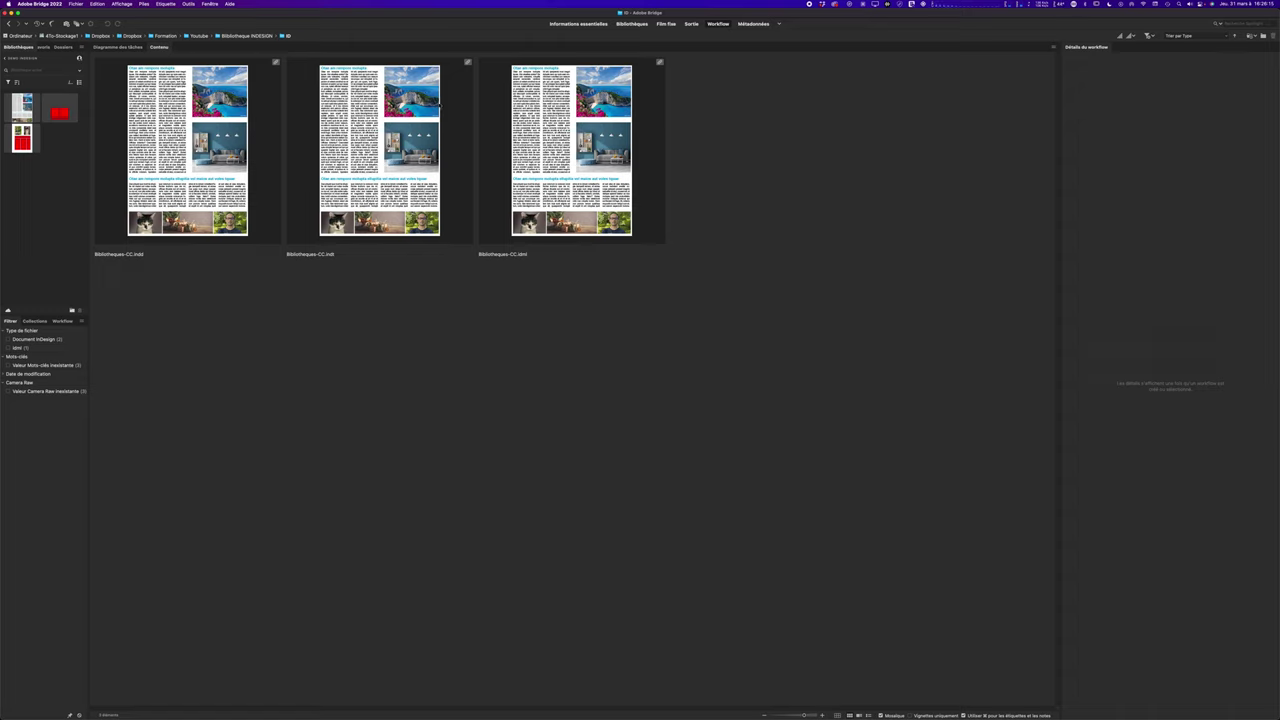
pyautogui.click(246, 36)
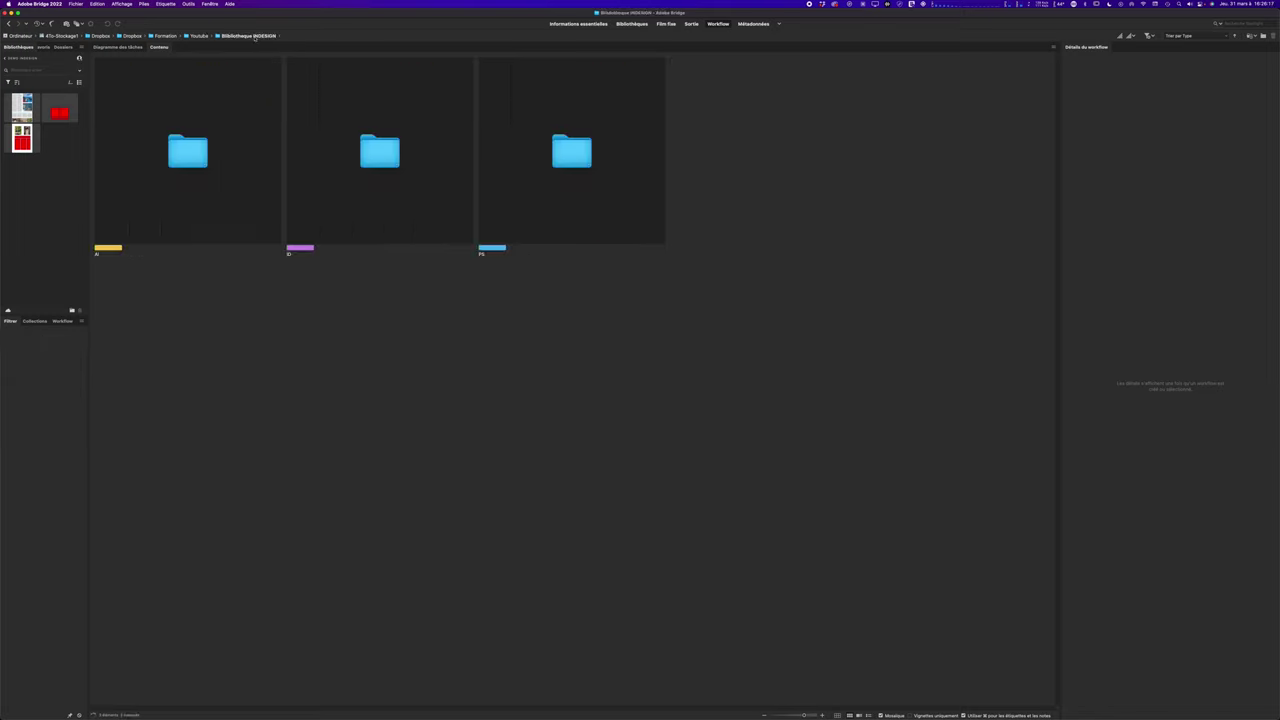
pyautogui.doubleClick(599, 157)
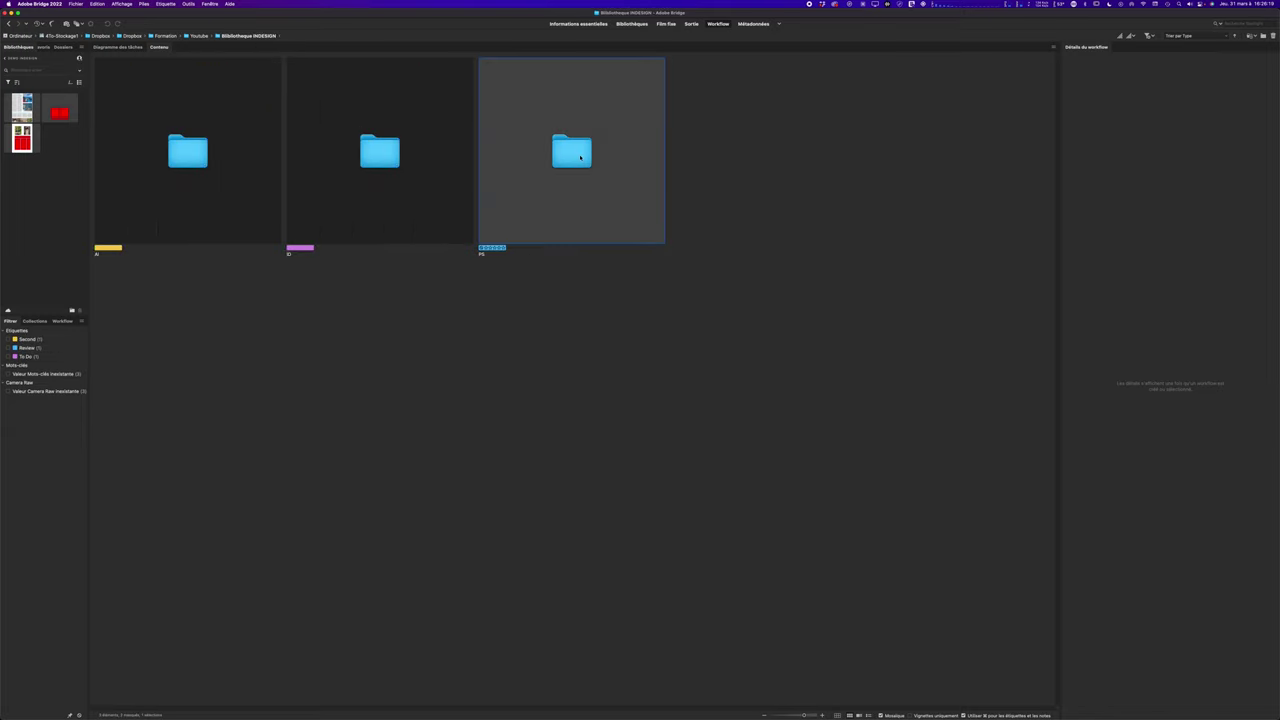